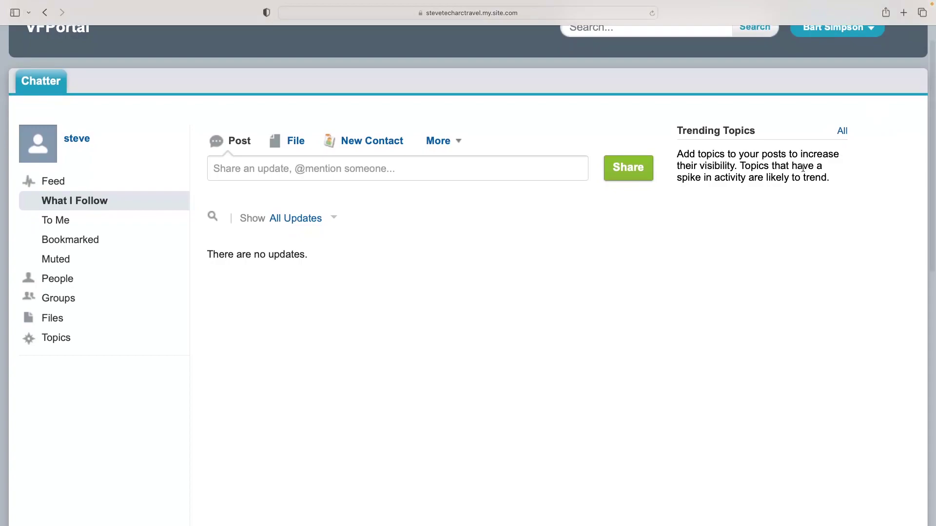
pyautogui.scroll(2, 441, 188)
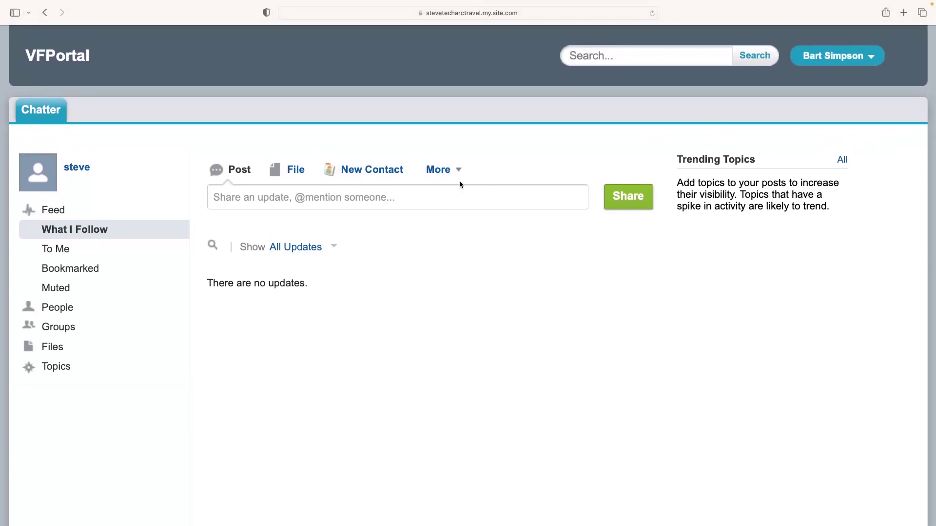
pyautogui.scroll(-1, 460, 184)
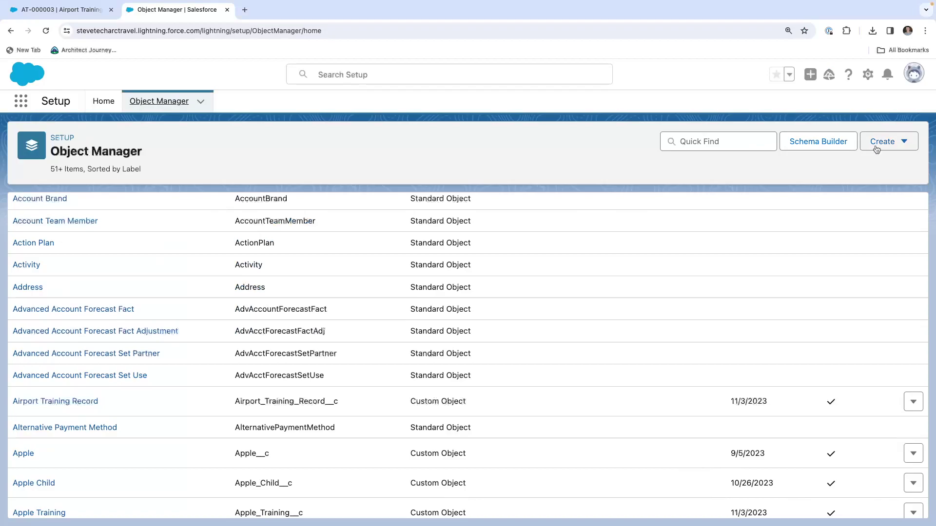
# Start a new custom object with Airline Training as both its label and plural label
pyautogui.click(878, 143)
pyautogui.click(842, 175)
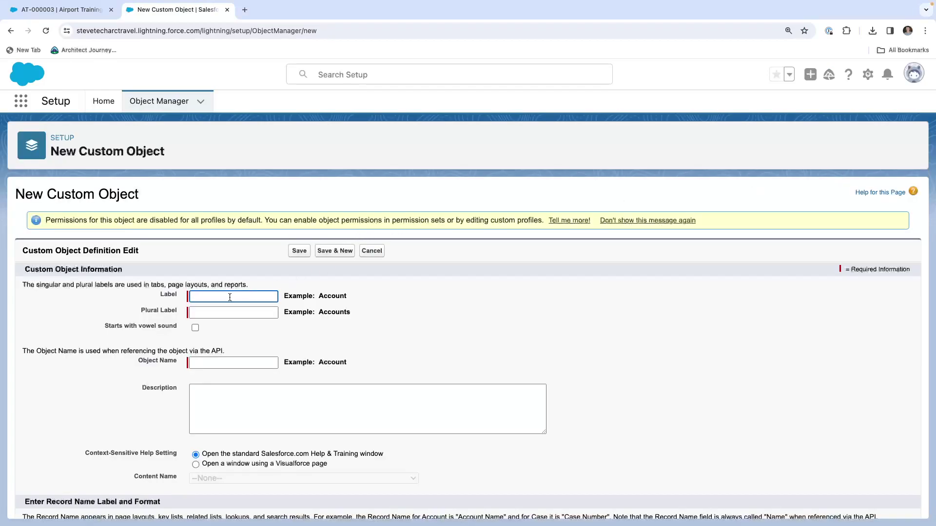
pyautogui.write('Airline Training')
pyautogui.click(233, 313)
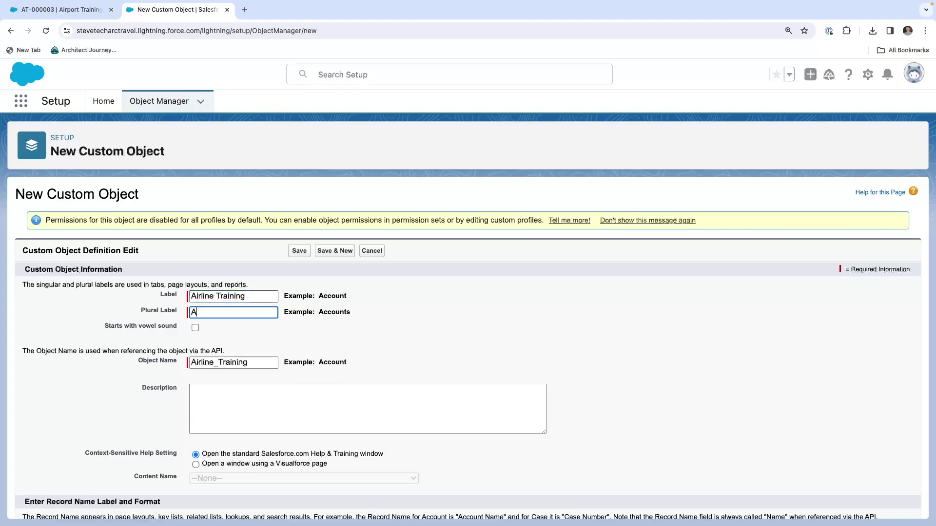
pyautogui.write('Airlinene Training')
pyautogui.press('Tab')
# Set the record name to Auto Number with display format AT-{000000} and starting number 1, and save the object
pyautogui.scroll(-6, 257, 299)
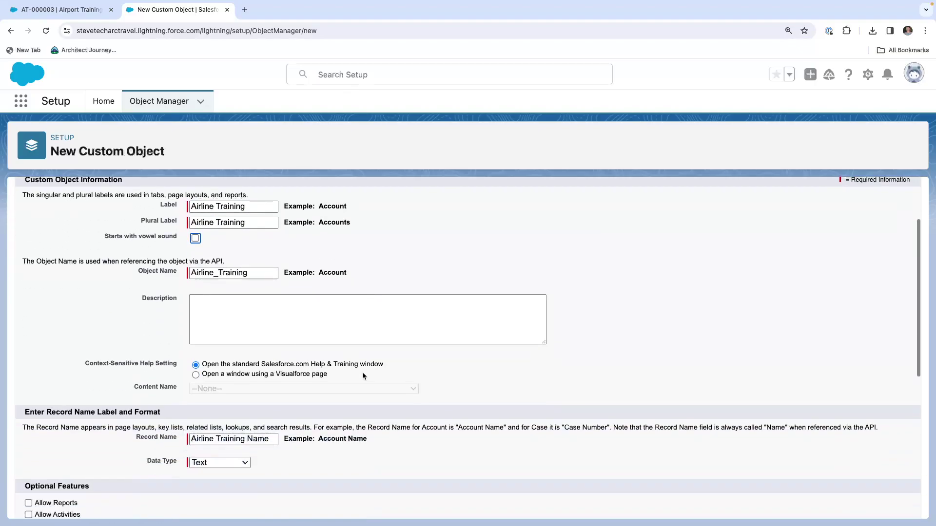
pyautogui.click(231, 220)
pyautogui.click(219, 243)
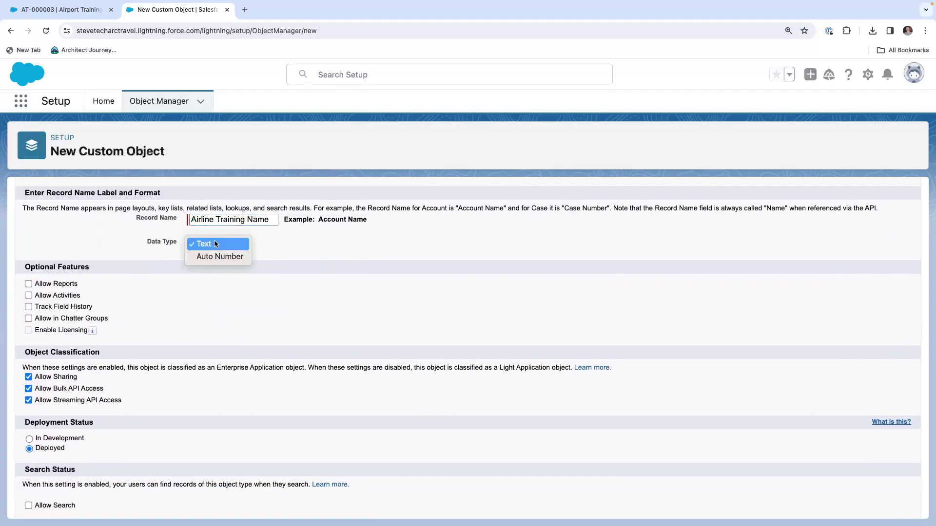
pyautogui.click(212, 254)
pyautogui.click(210, 259)
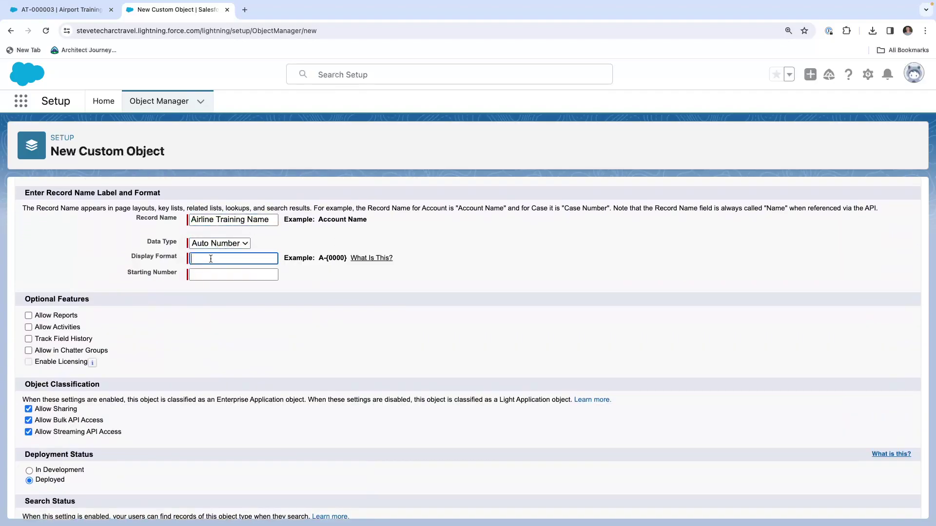
pyautogui.write('AT-{000000')
pyautogui.click(216, 276)
pyautogui.write('1')
pyautogui.scroll(-5, 244, 408)
pyautogui.click(299, 503)
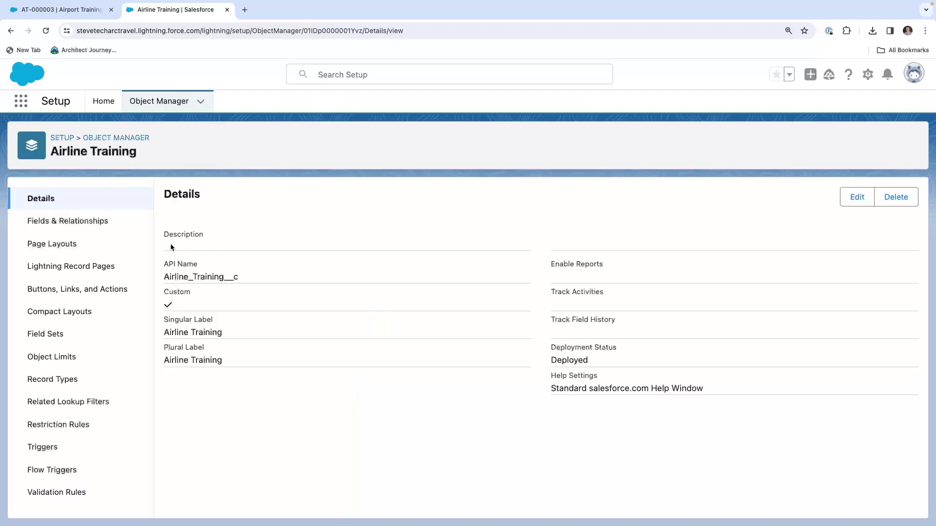
# Start a new lookup relationship field on the Airline Training object, related to Account
pyautogui.click(57, 222)
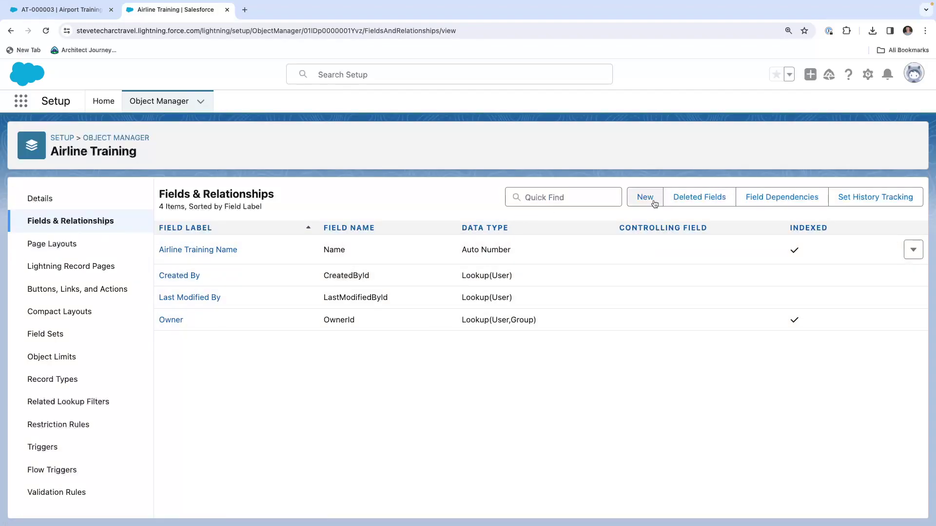
pyautogui.click(645, 197)
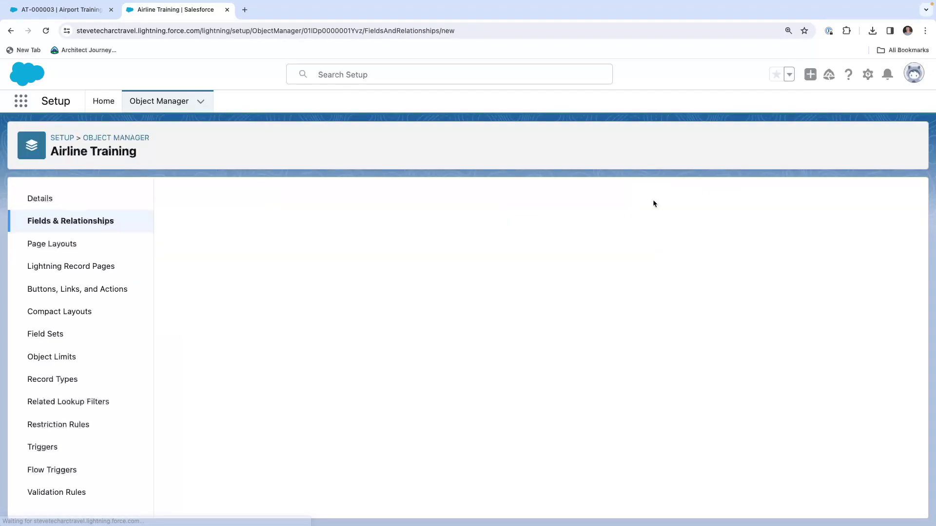
pyautogui.scroll(-1, 252, 385)
pyautogui.click(214, 360)
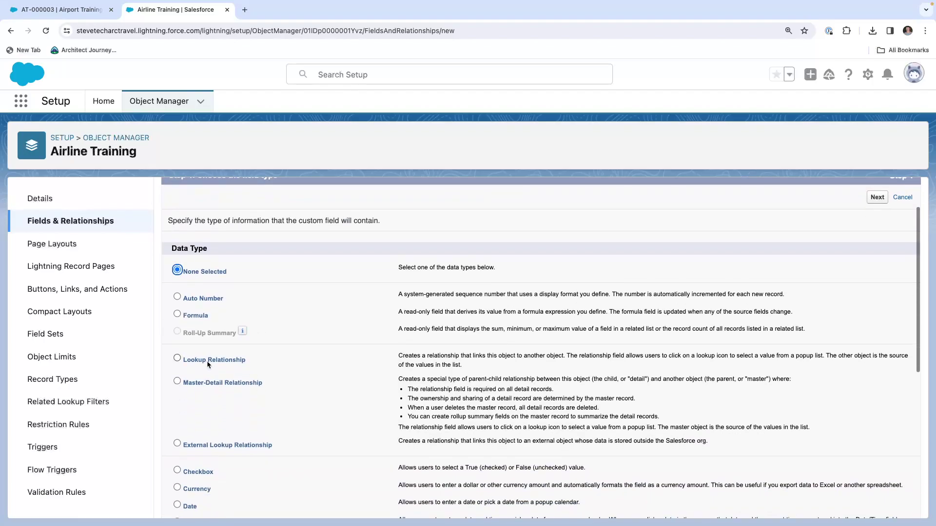
pyautogui.click(878, 200)
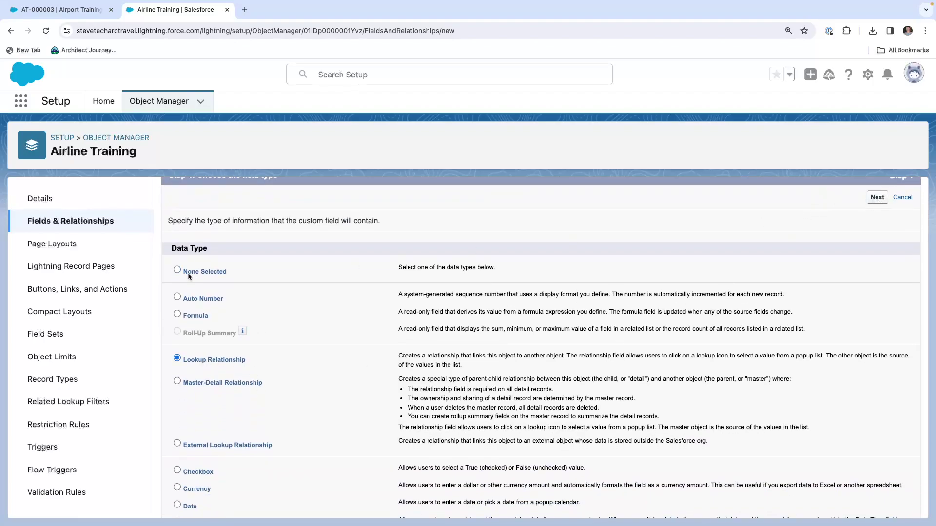
pyautogui.click(336, 304)
pyautogui.click(335, 322)
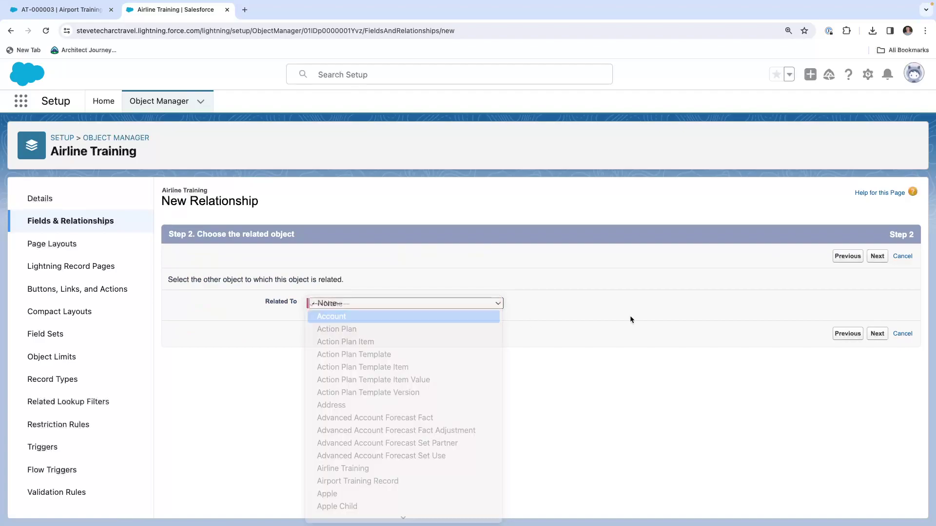
pyautogui.press('Return')
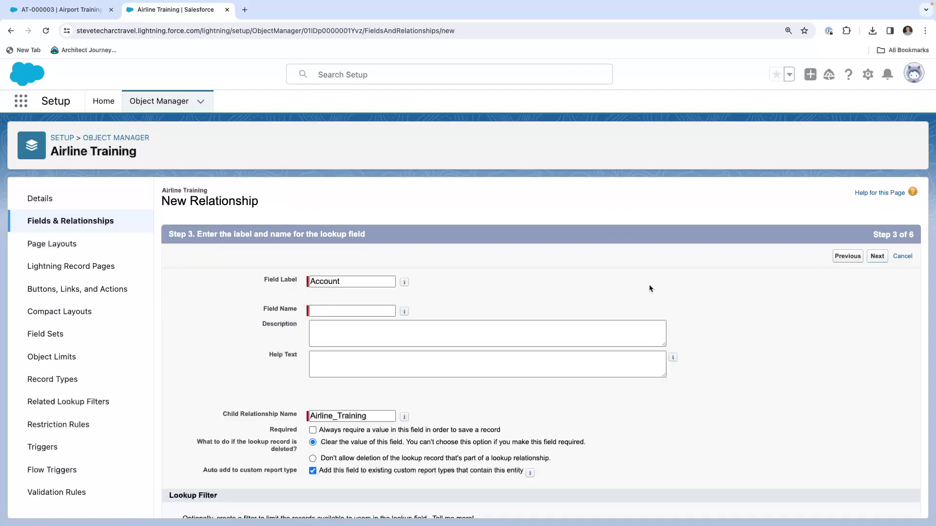
# Set the lookup field's label and field name to Airline and continue to field-level security
pyautogui.write('Airline')
pyautogui.press('Tab')
pyautogui.click(876, 257)
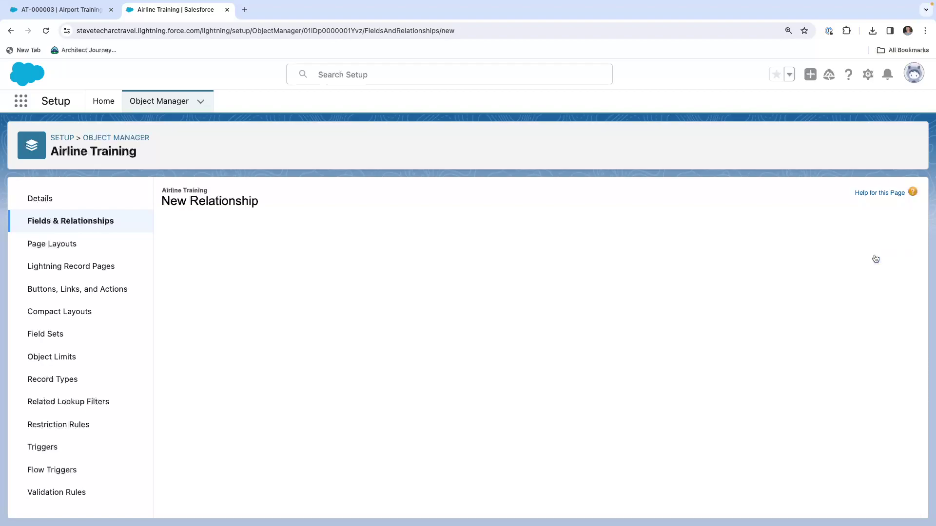
# Make the Airline field visible to the Pilot User profile and save it with the default page layout and related list
pyautogui.scroll(-1, 490, 362)
pyautogui.scroll(-8, 491, 362)
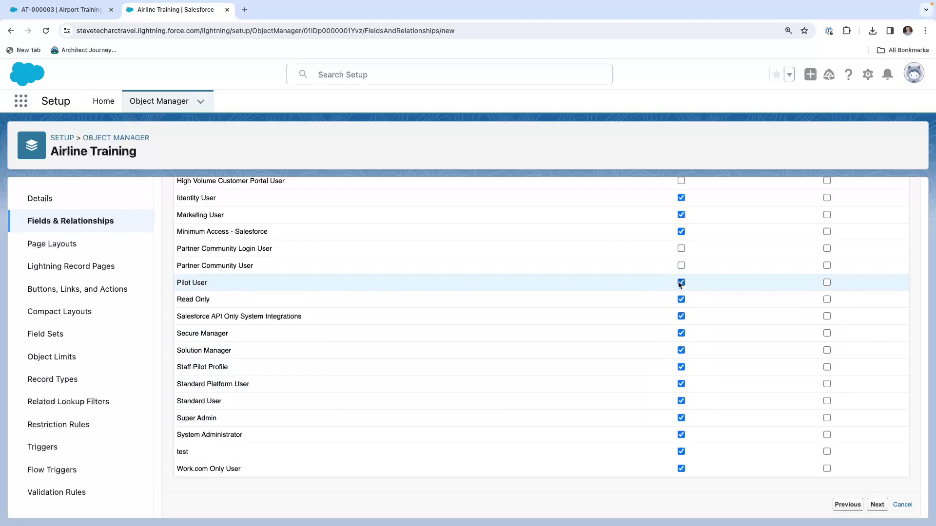
pyautogui.scroll(10, 680, 285)
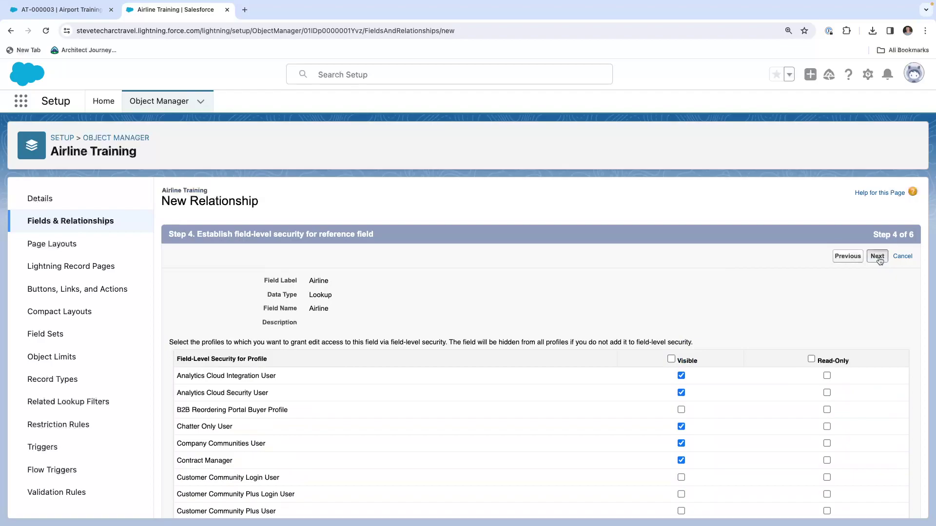
pyautogui.click(877, 257)
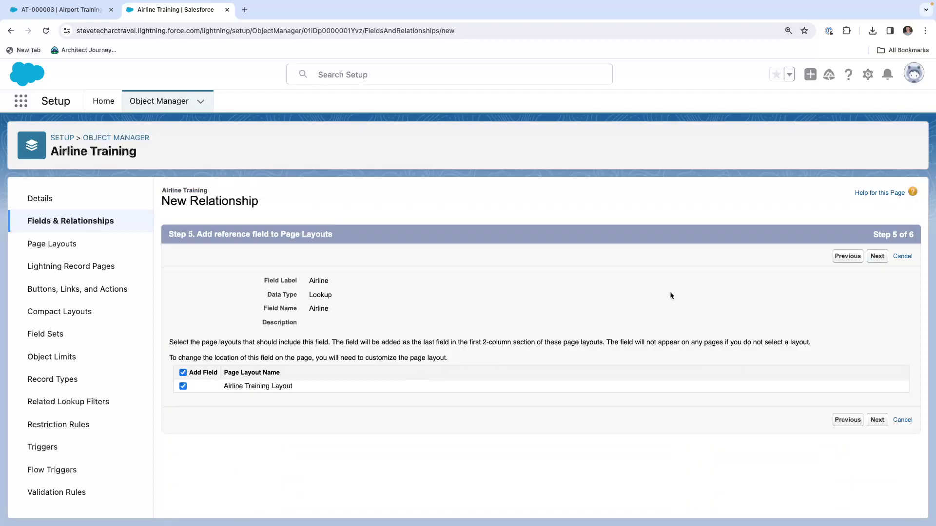
pyautogui.click(878, 257)
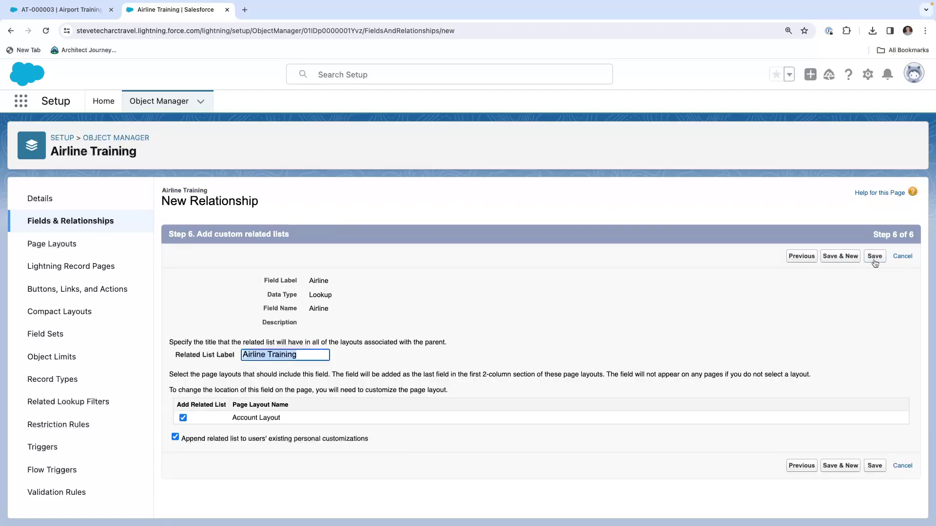
pyautogui.click(876, 258)
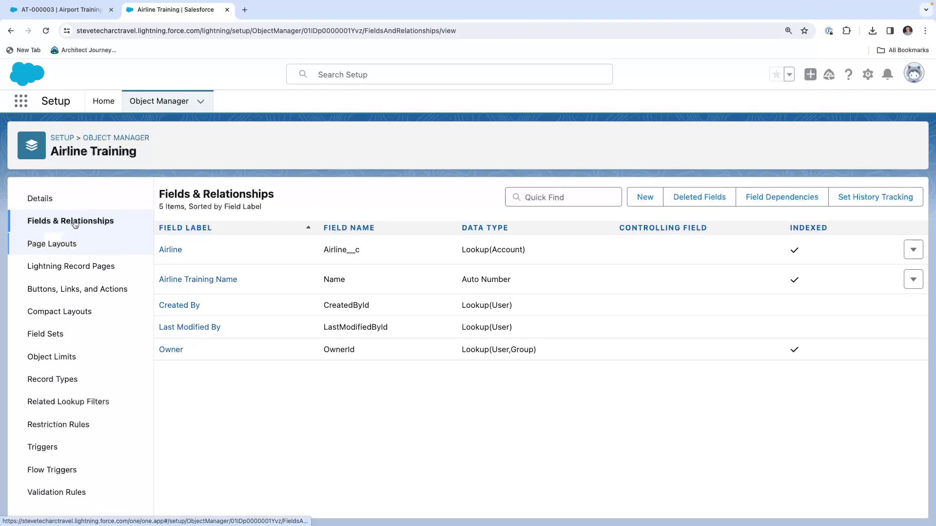
# Start a new custom field of type Picklist on the Airline Training object
pyautogui.click(653, 197)
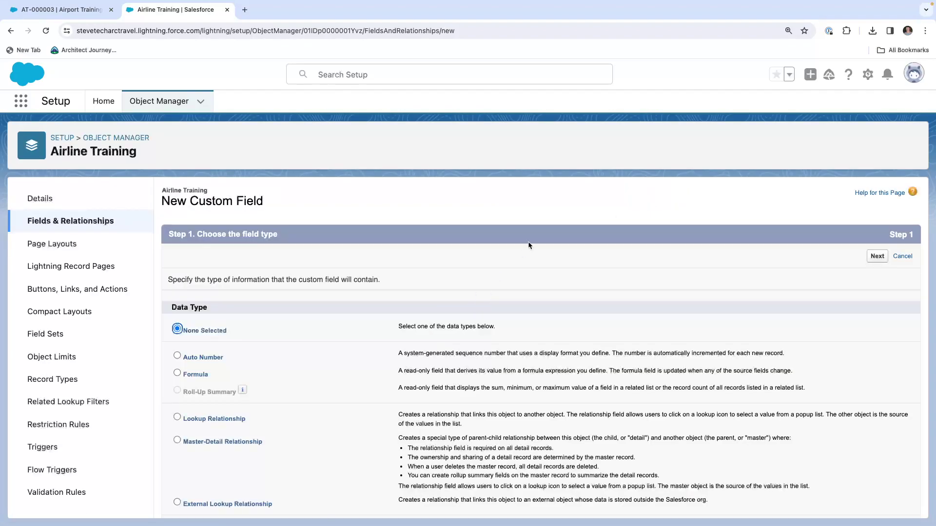
pyautogui.scroll(-5, 270, 397)
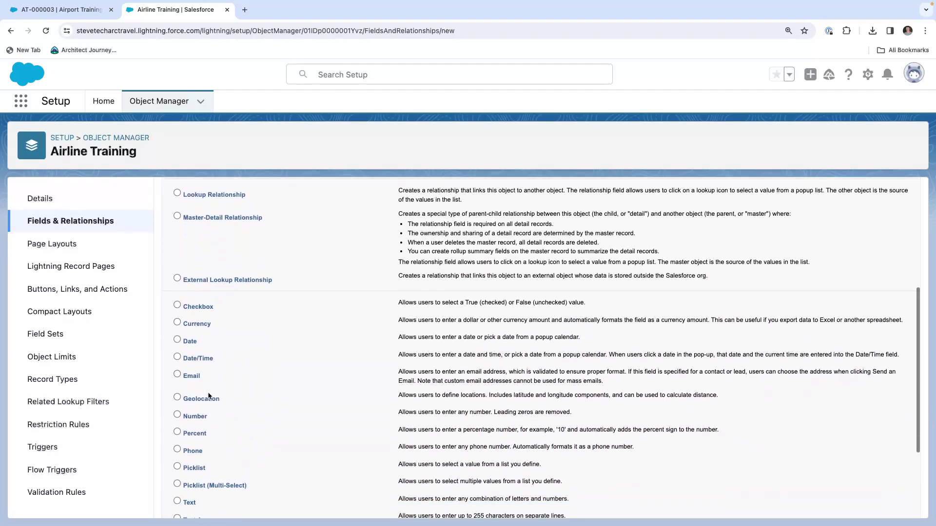
pyautogui.scroll(5, 242, 449)
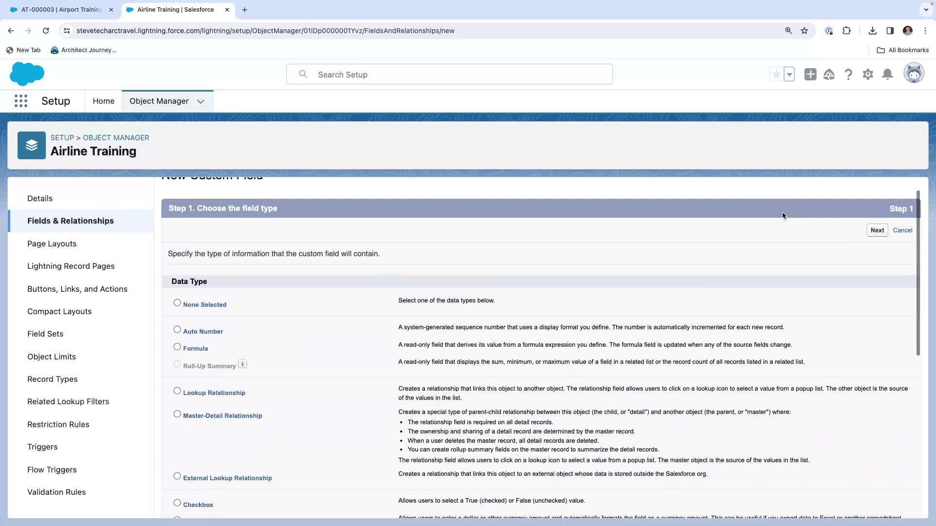
pyautogui.click(878, 255)
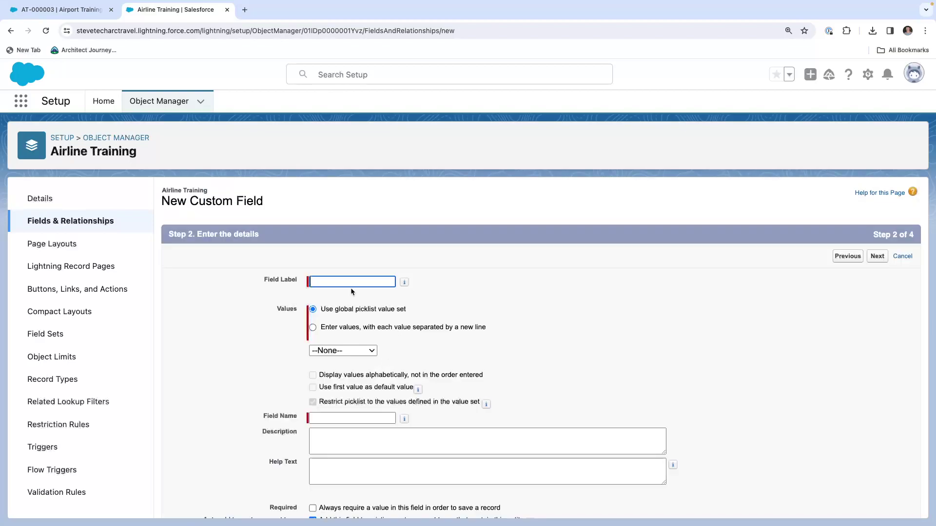
# Label the picklist Type and give it its own value, Orientation
pyautogui.write('Type')
pyautogui.click(312, 327)
pyautogui.click(328, 370)
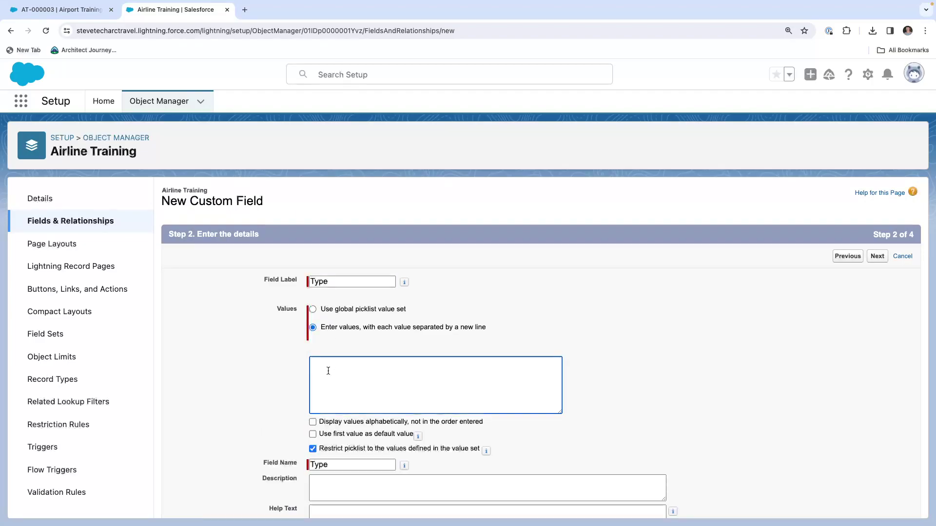
pyautogui.write('Orientation')
pyautogui.click(876, 256)
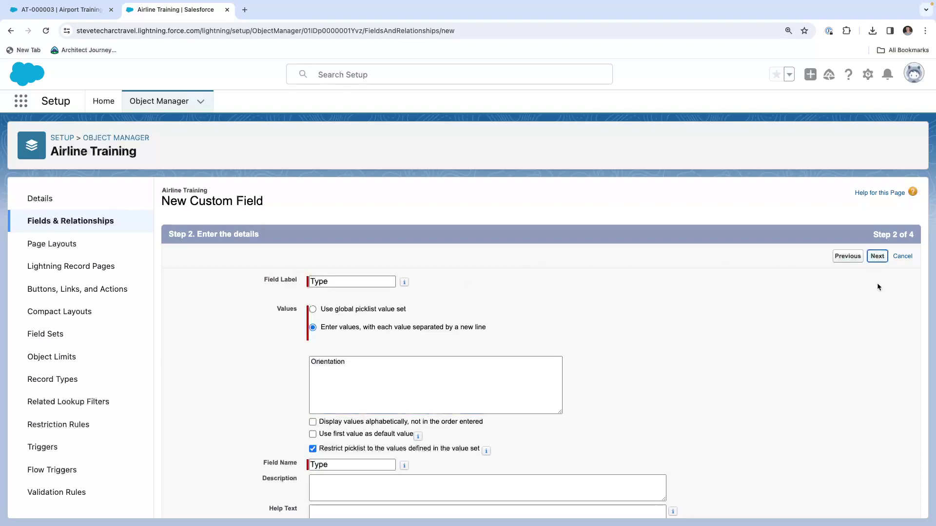
pyautogui.click(877, 257)
# Make the Type field visible to the Pilot User profile and save it on the Airline Training Layout
pyautogui.scroll(-1, 662, 331)
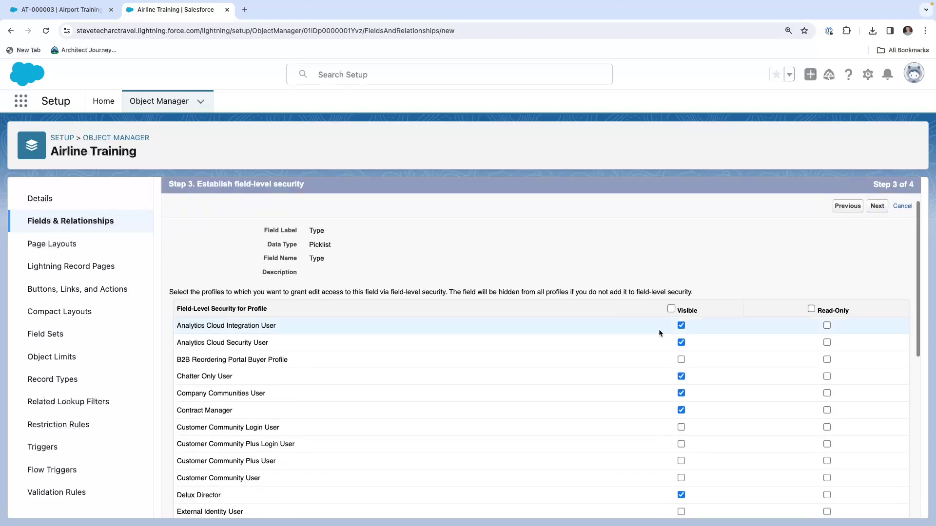
pyautogui.scroll(-7, 672, 341)
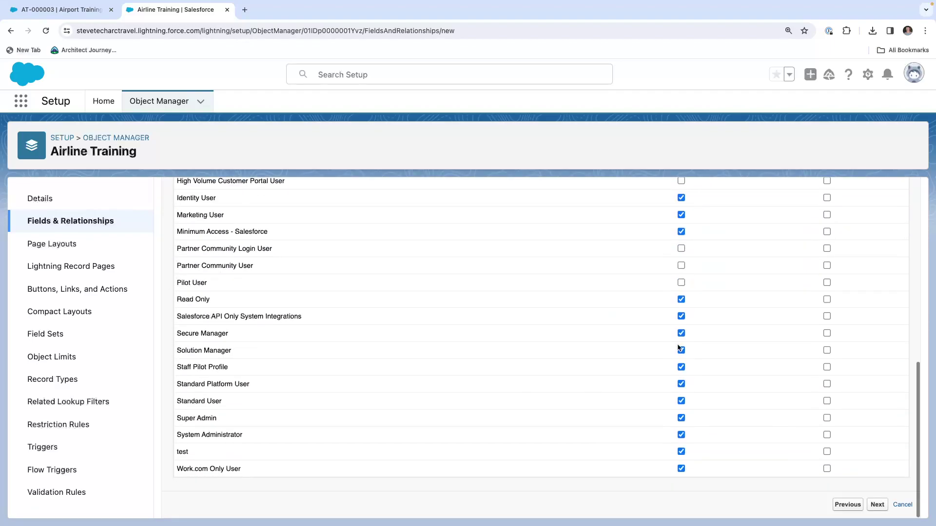
pyautogui.click(681, 282)
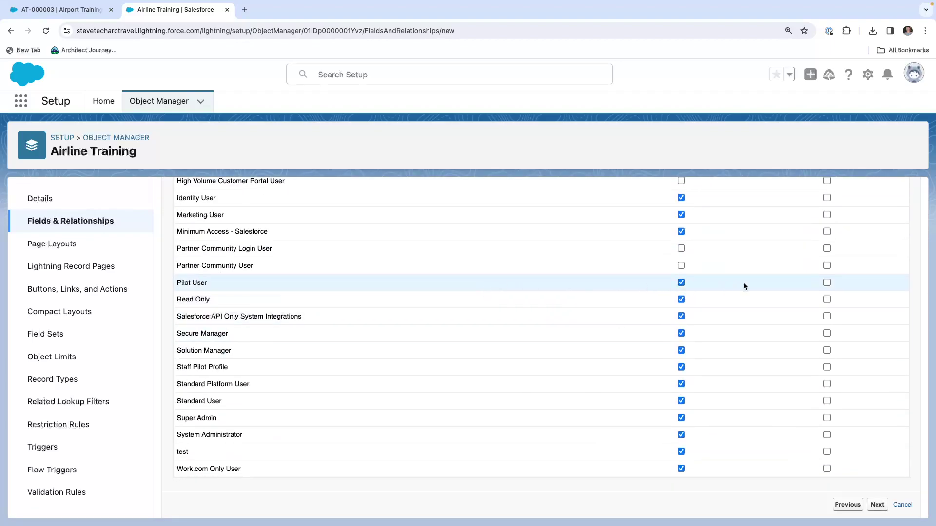
pyautogui.scroll(10, 744, 286)
pyautogui.click(877, 256)
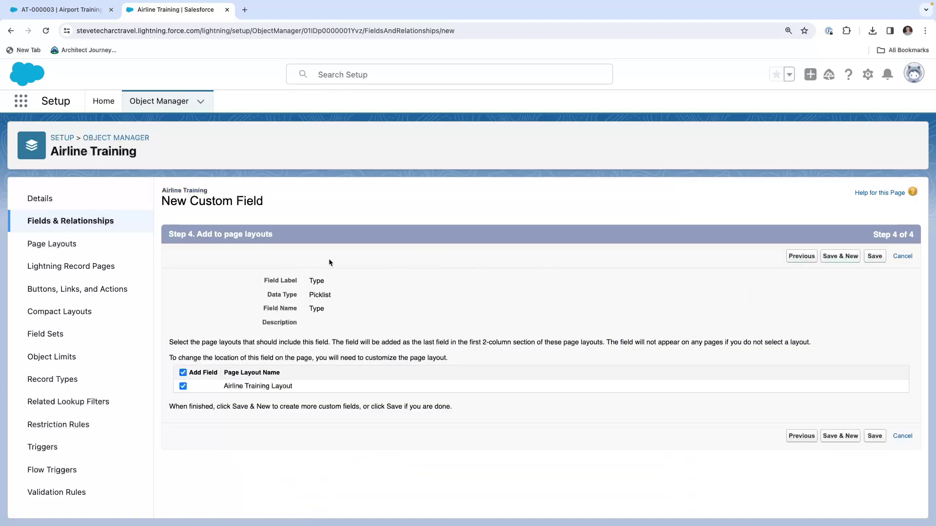
pyautogui.click(874, 255)
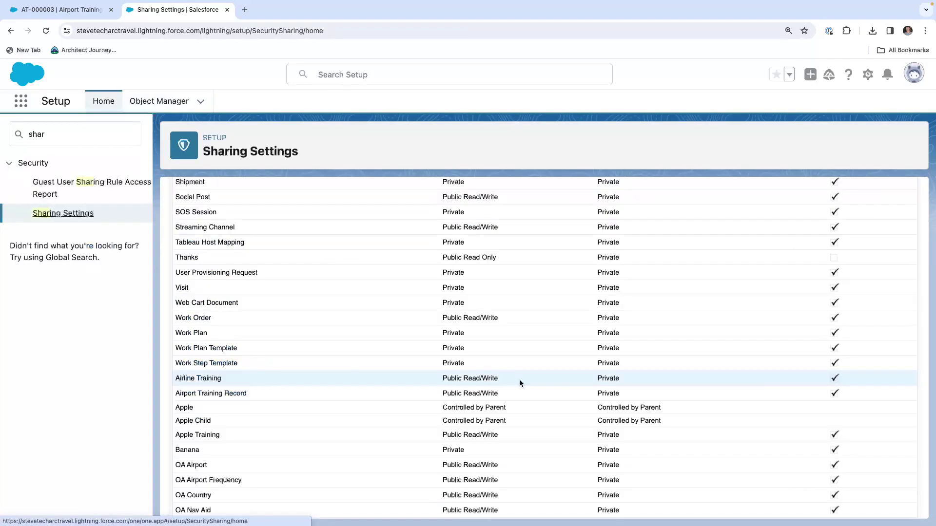
# Review the organization-wide sharing defaults for Airline Training in Sharing Settings
pyautogui.scroll(15, 519, 379)
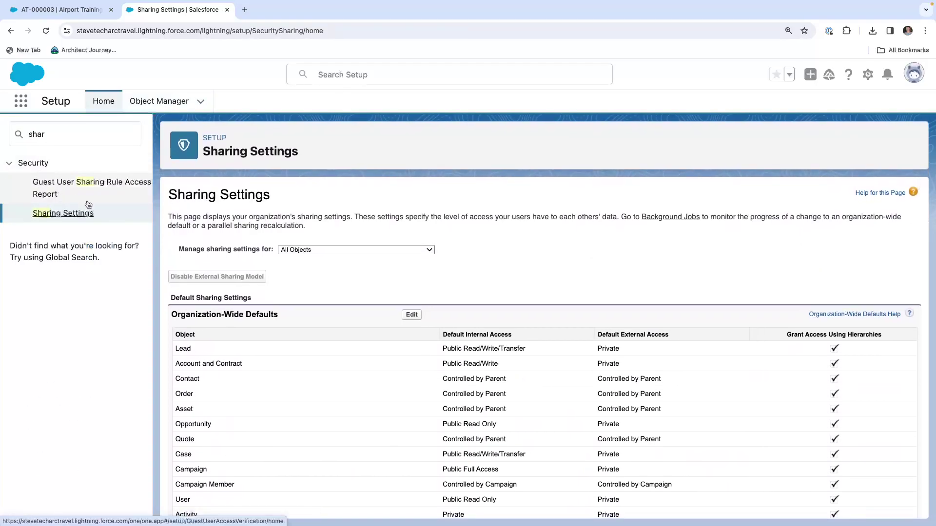
pyautogui.scroll(-15, 334, 274)
pyautogui.scroll(-15, 323, 292)
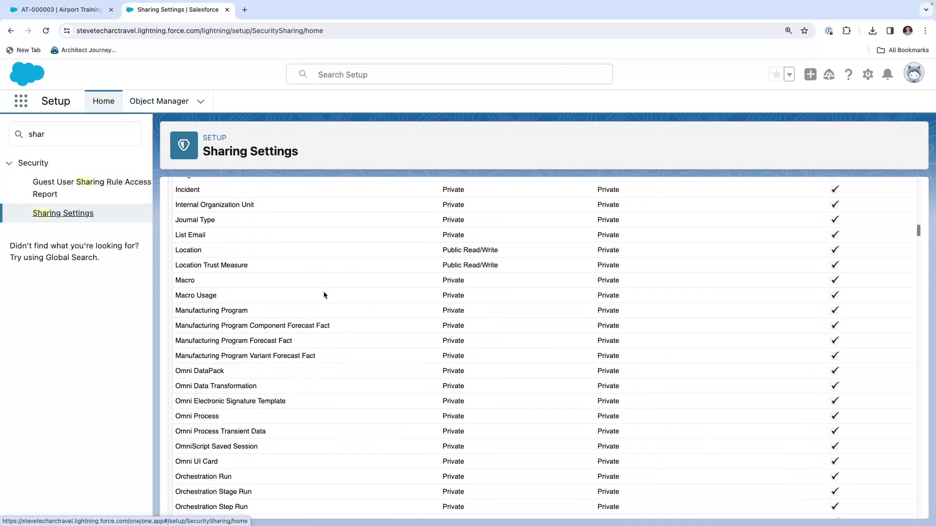
pyautogui.scroll(-10, 296, 341)
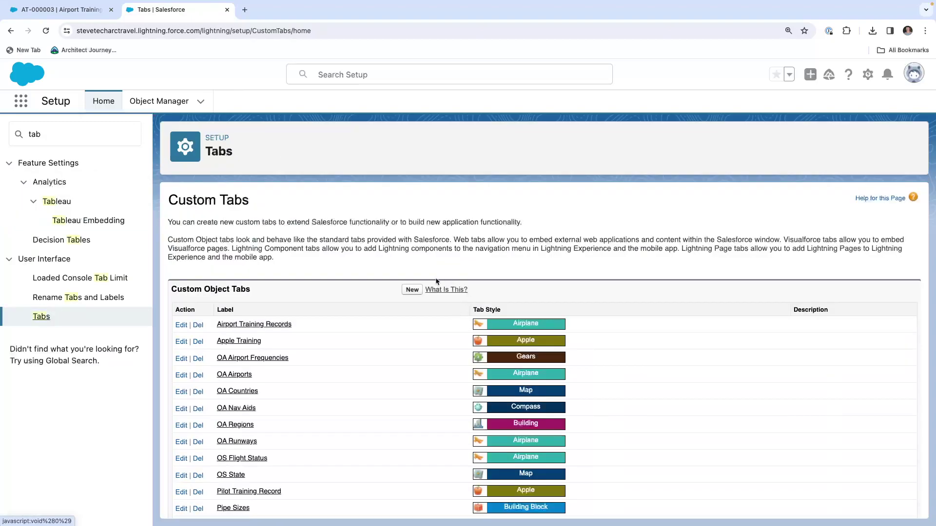
# Start a new custom object tab for Airline Training with the Airplane tab style and continue to the profile settings
pyautogui.click(419, 291)
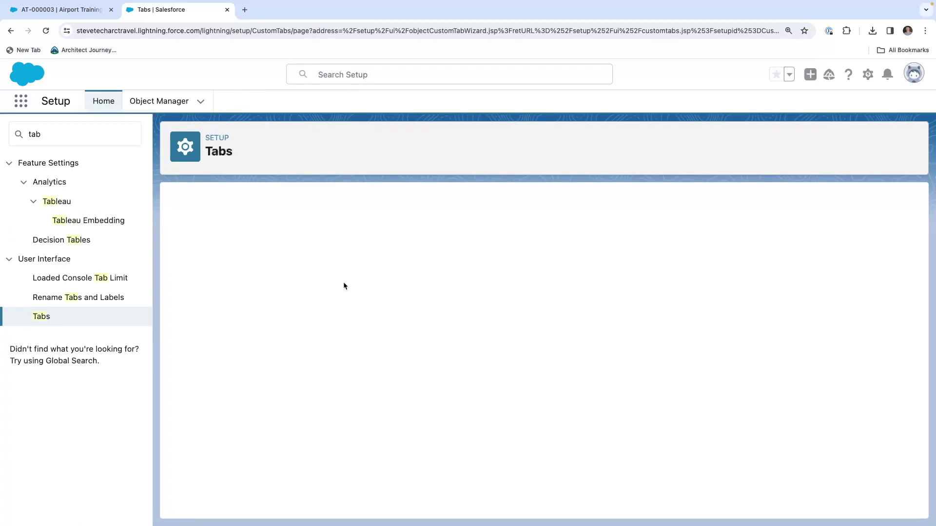
pyautogui.click(347, 298)
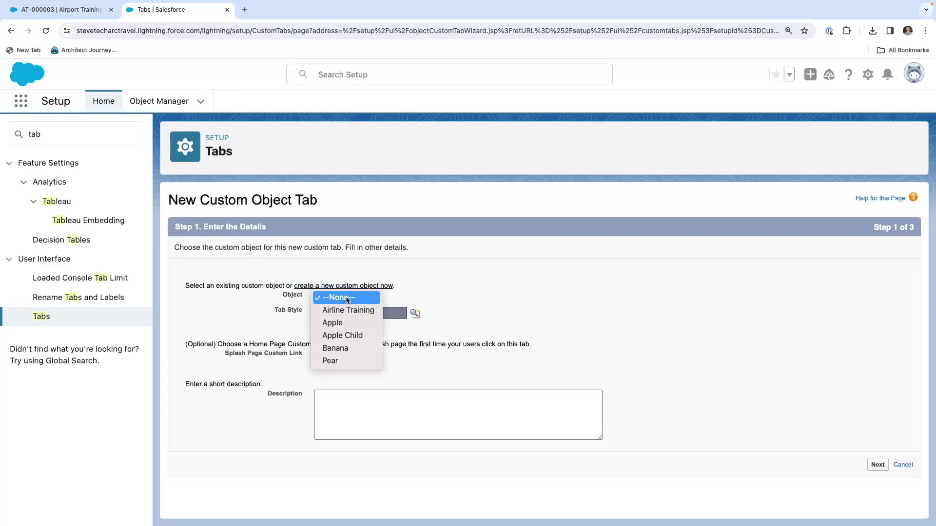
pyautogui.click(345, 310)
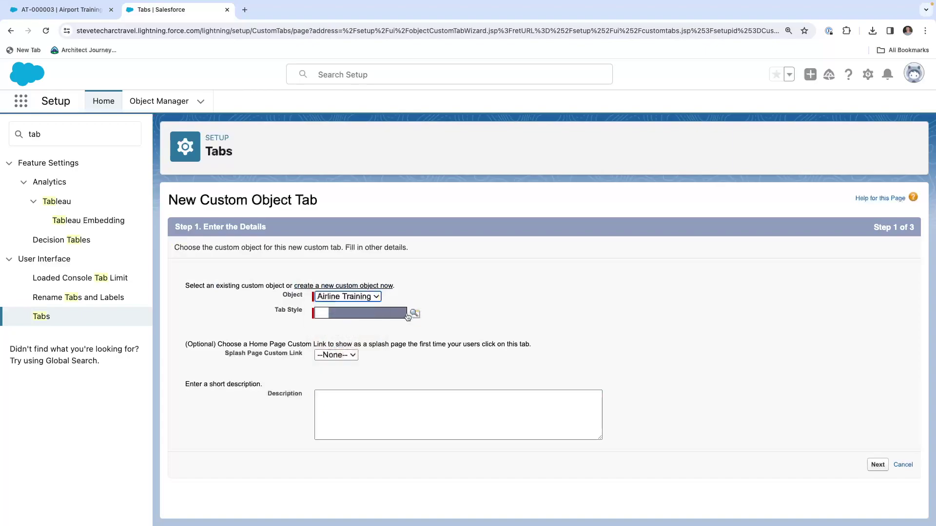
pyautogui.click(415, 314)
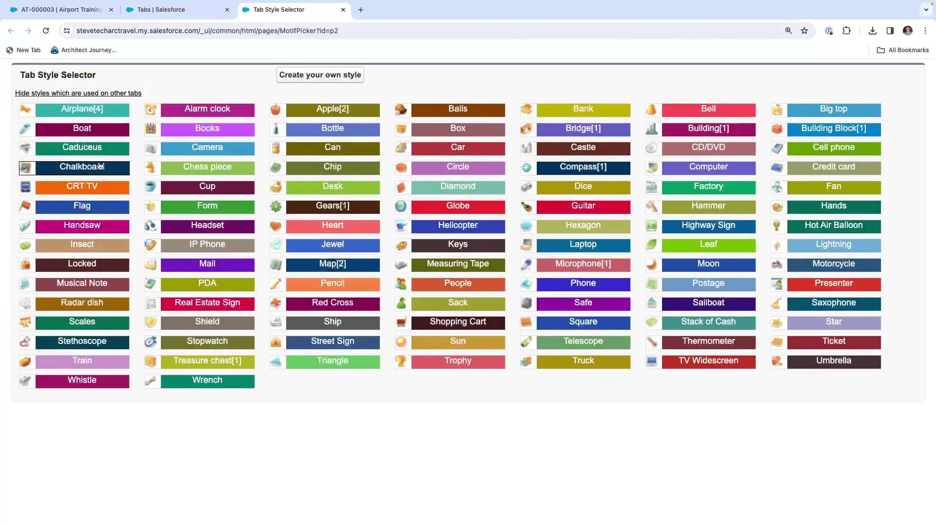
pyautogui.click(21, 110)
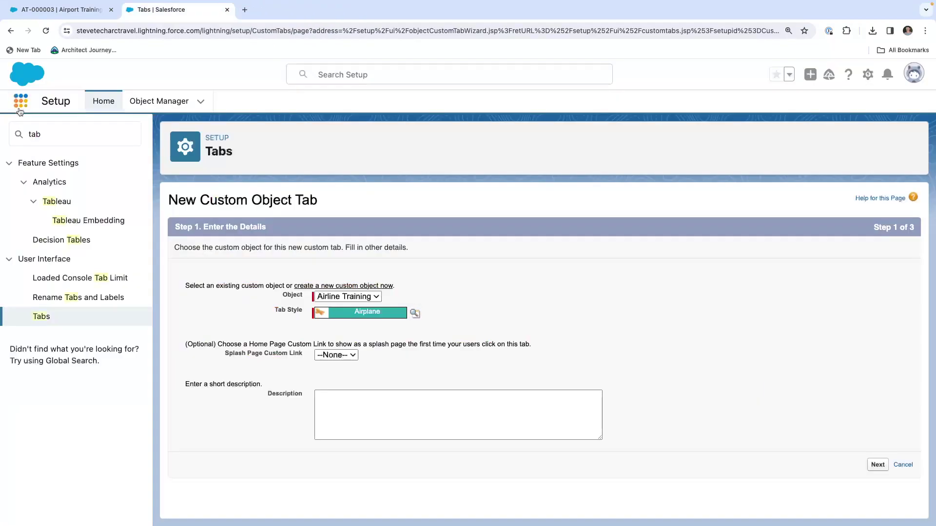
pyautogui.click(880, 466)
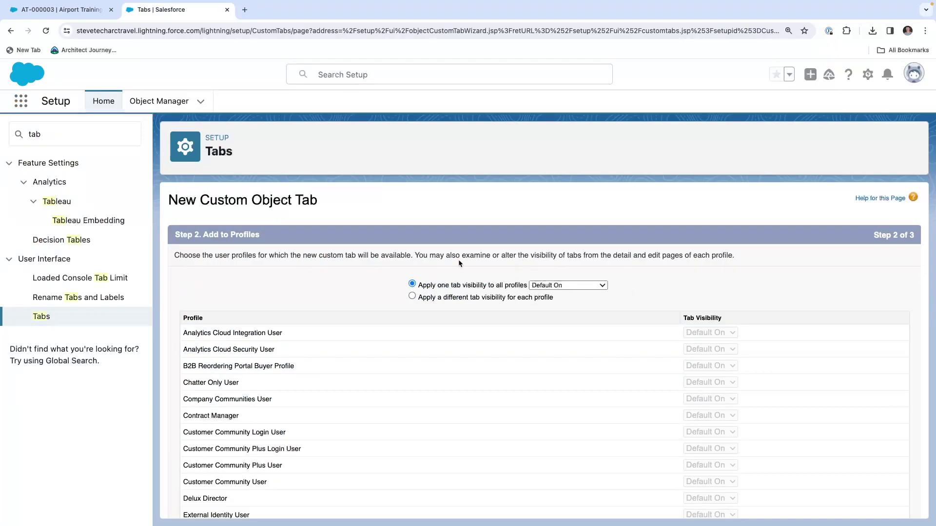
# Set the tab visibility to Default Off for all profiles, switch to per-profile visibility and choose the Pilot User setting
pyautogui.scroll(-1, 556, 288)
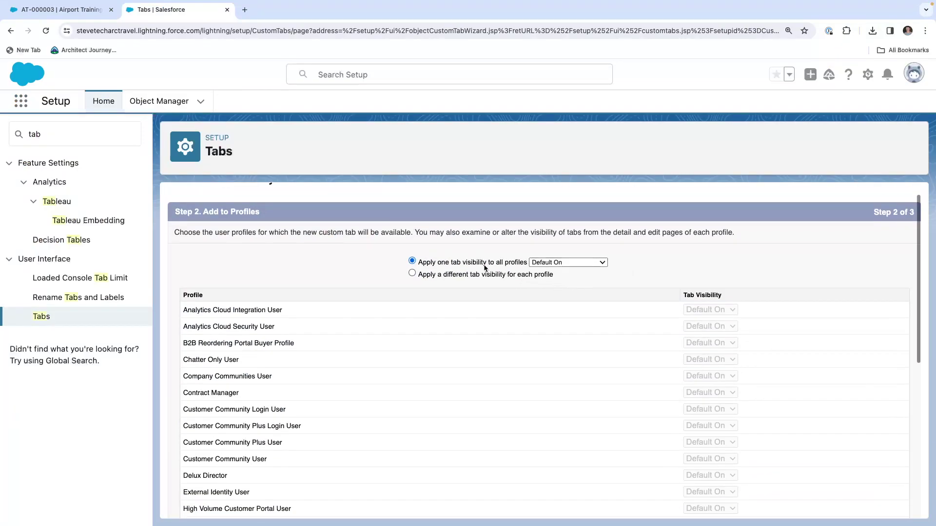
pyautogui.click(557, 265)
pyautogui.click(558, 271)
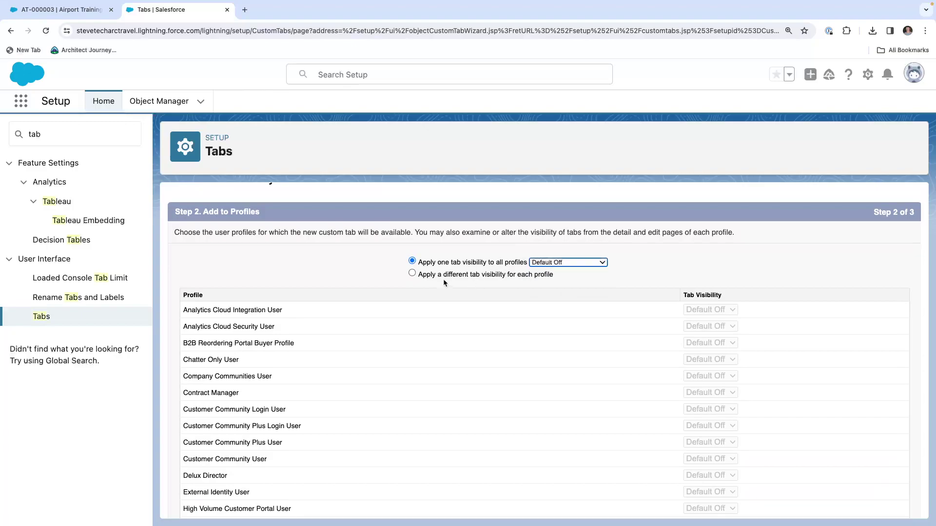
pyautogui.click(511, 275)
pyautogui.scroll(-6, 671, 296)
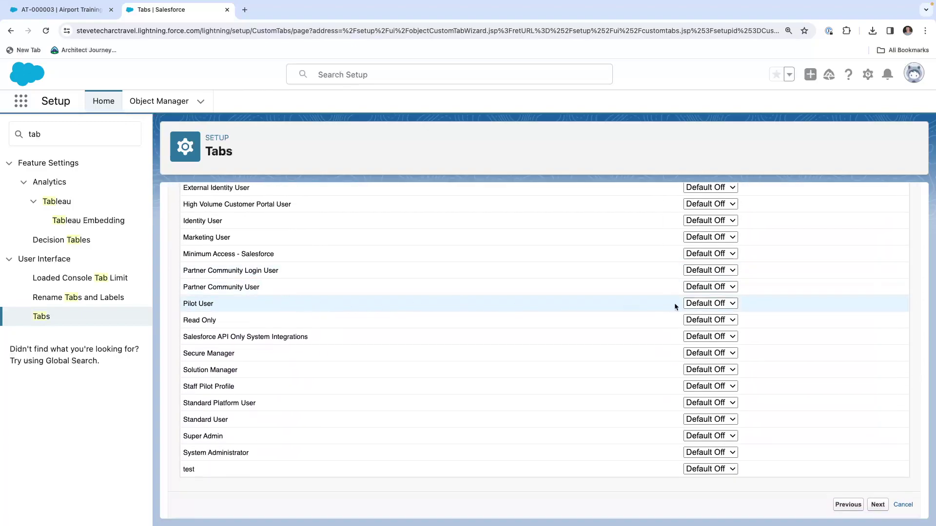
pyautogui.click(726, 303)
pyautogui.click(725, 295)
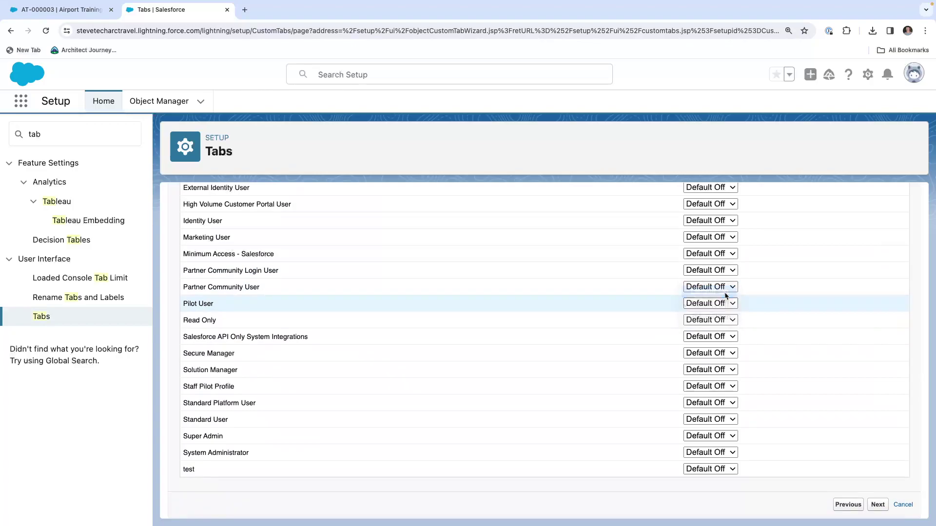
pyautogui.click(877, 504)
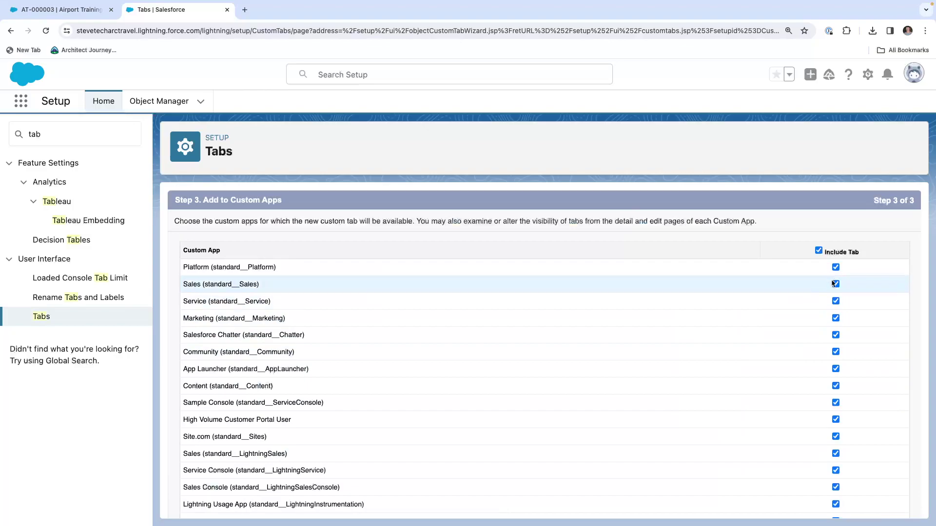
# Exclude the Airline Training tab from all custom apps and save it
pyautogui.click(818, 250)
pyautogui.scroll(-5, 808, 298)
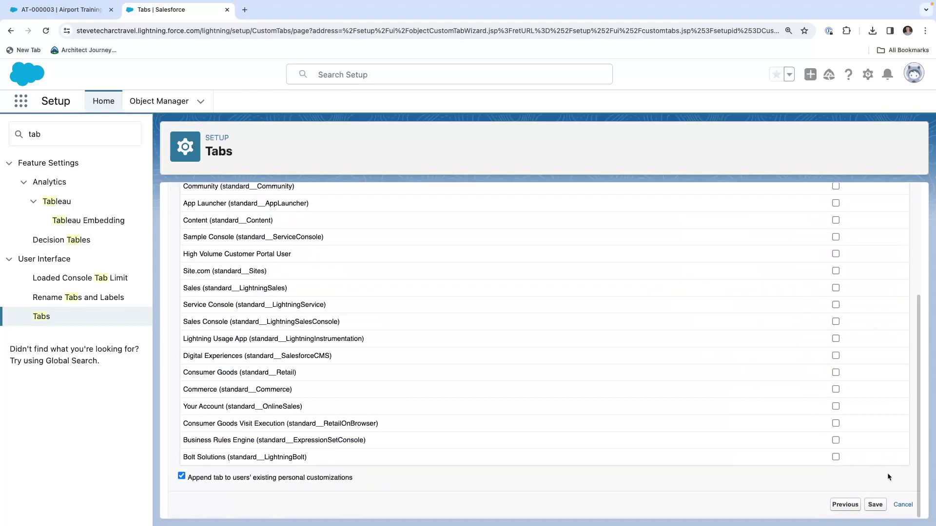
pyautogui.click(876, 506)
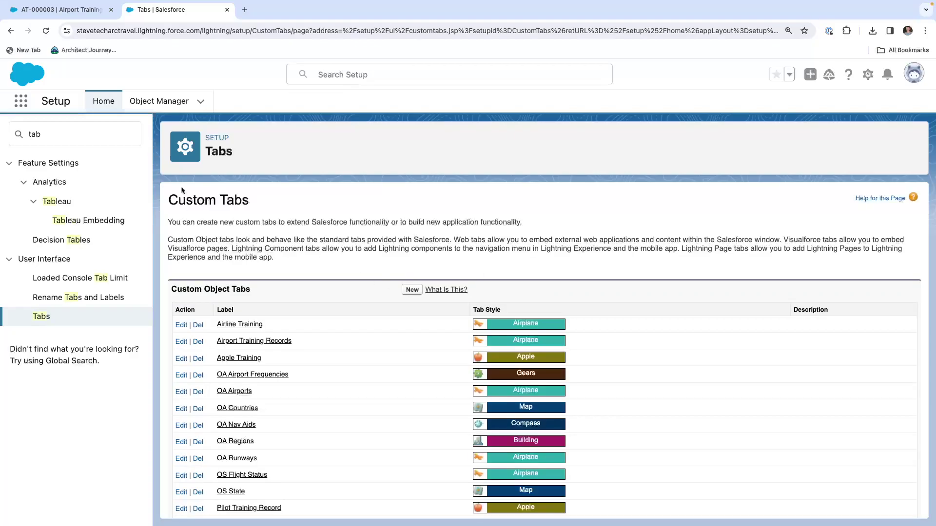
# Switch to the VFPortal site and reload it to check which tabs the portal user sees
pyautogui.hotkey('ctrl', 'Right')
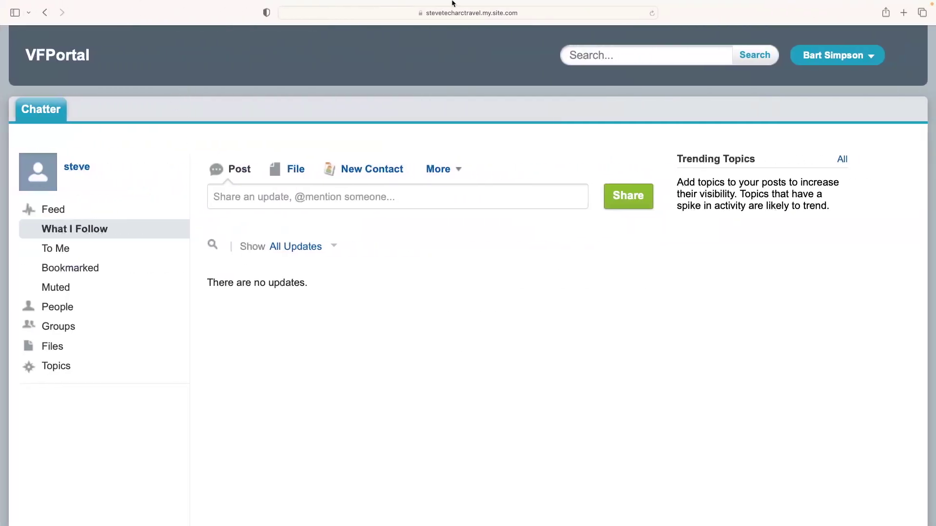
pyautogui.click(453, 24)
pyautogui.press('Return')
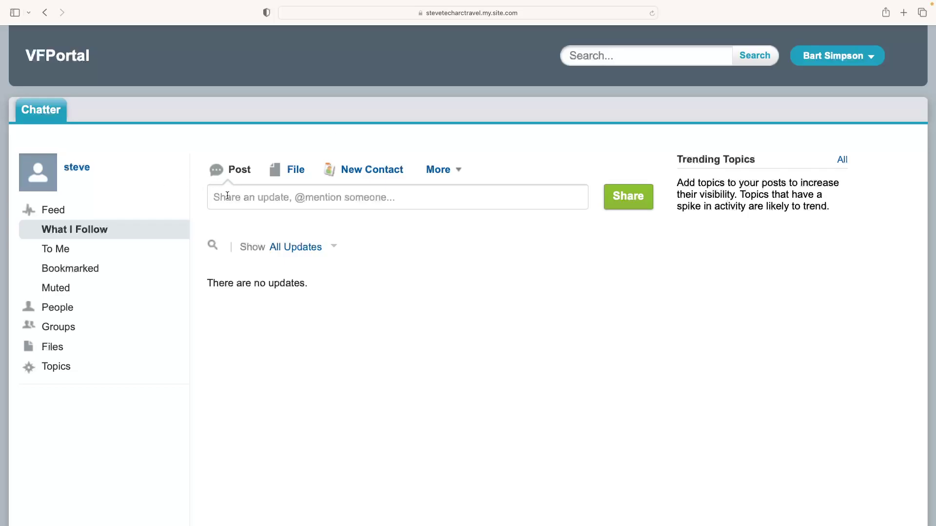
# Switch back to Salesforce Setup, search for profiles and open the Pilot User profile
pyautogui.hotkey('ctrl', 'Left')
pyautogui.click(19, 135)
pyautogui.write('prof')
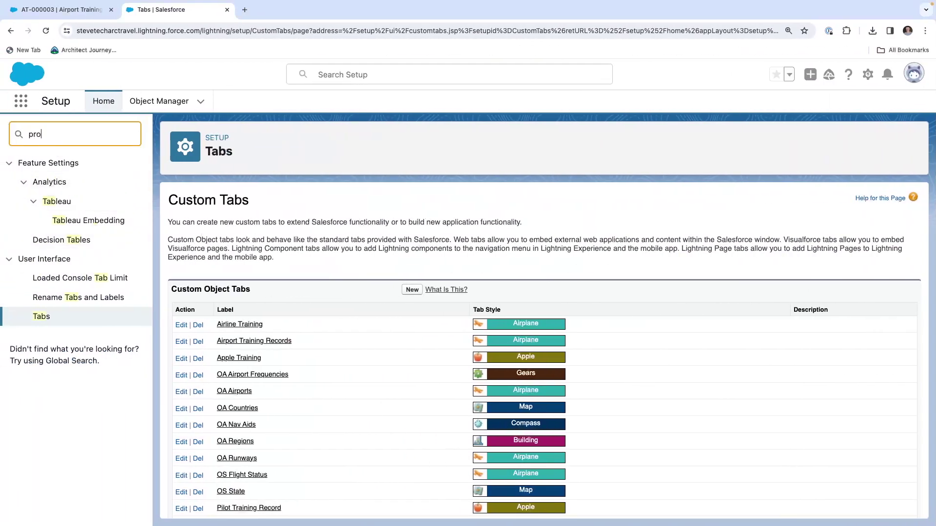
pyautogui.click(57, 183)
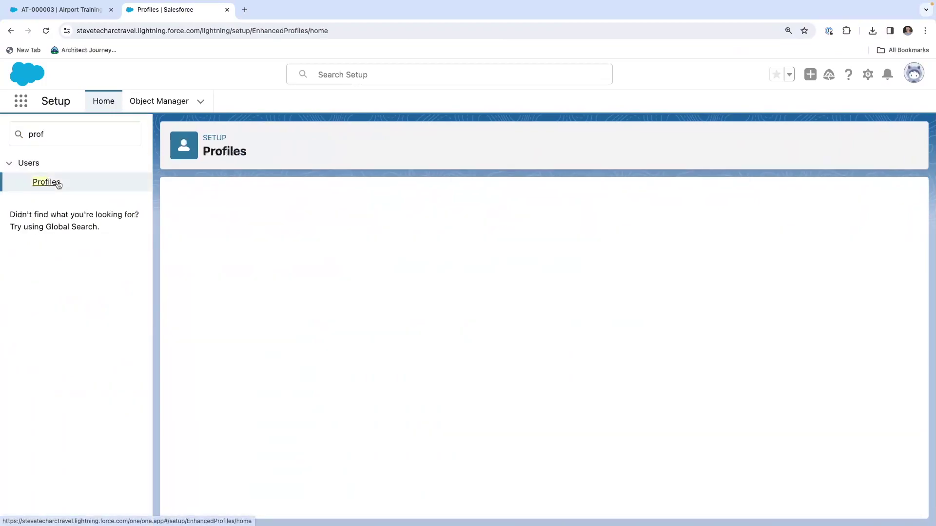
pyautogui.scroll(-5, 399, 401)
pyautogui.click(243, 314)
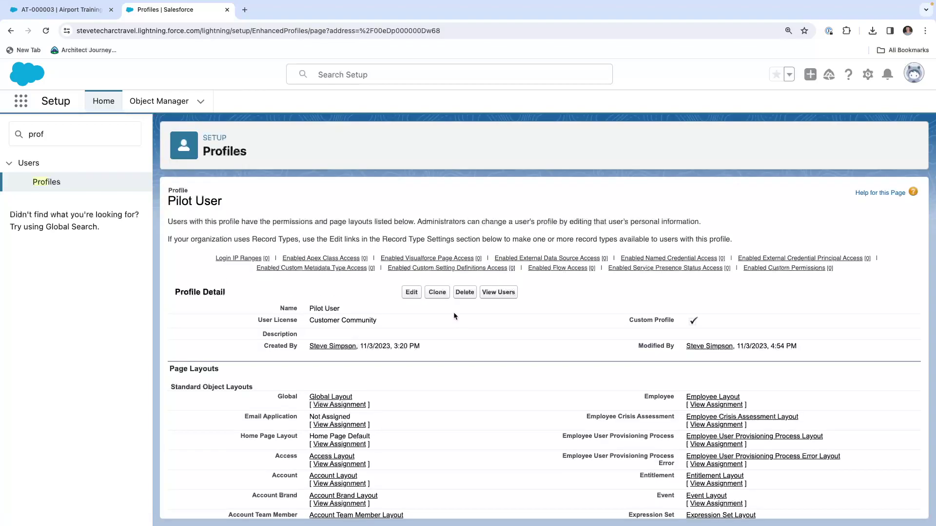
# Grant the Pilot User profile Read and Create permissions on the Airline Training object and save the profile
pyautogui.click(417, 291)
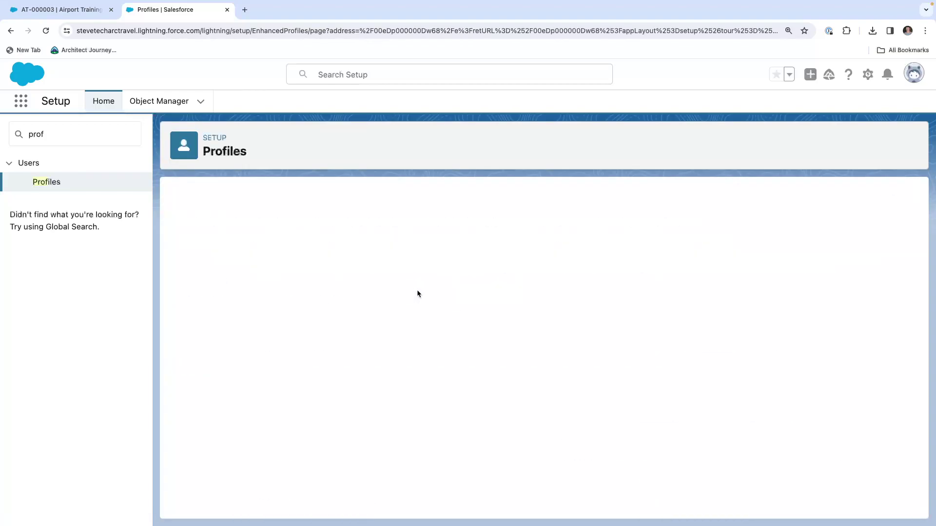
pyautogui.scroll(-10, 417, 294)
pyautogui.scroll(-15, 408, 325)
pyautogui.scroll(-20, 462, 362)
pyautogui.scroll(-1, 465, 317)
pyautogui.click(334, 274)
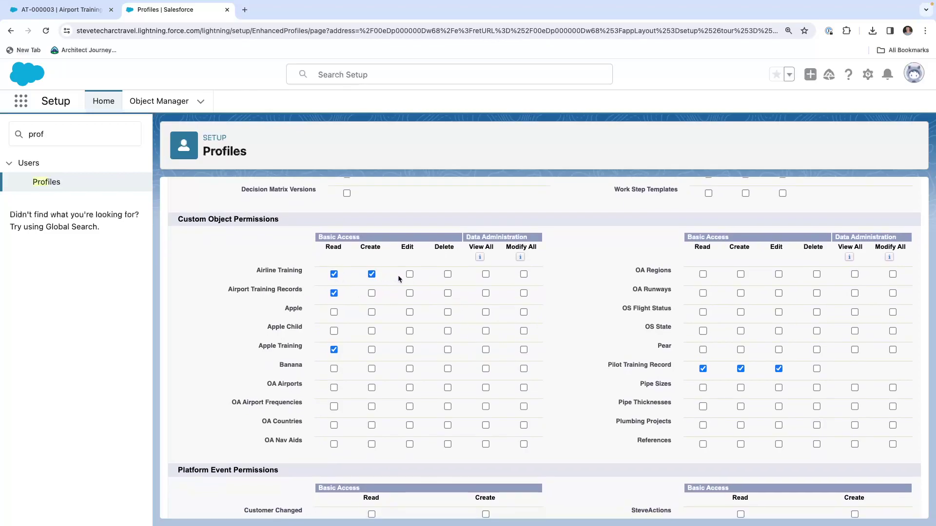
pyautogui.scroll(20, 409, 277)
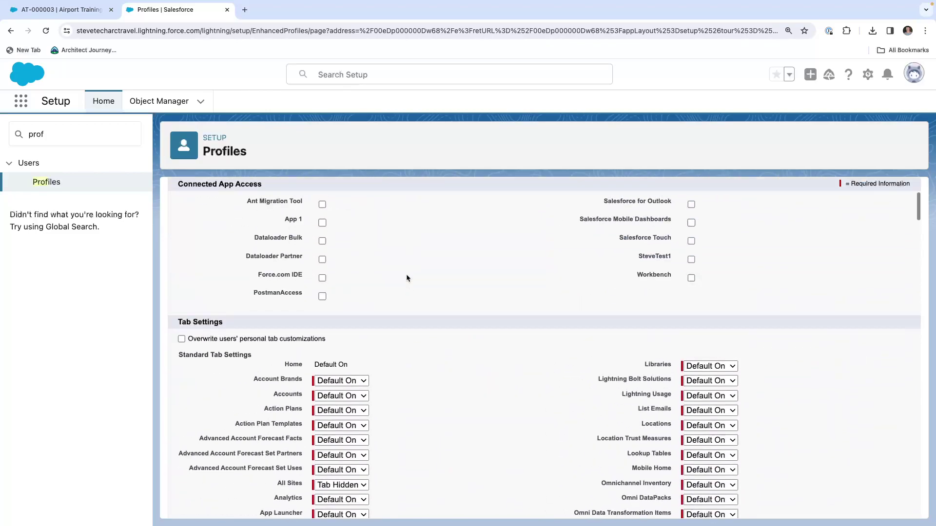
pyautogui.click(409, 248)
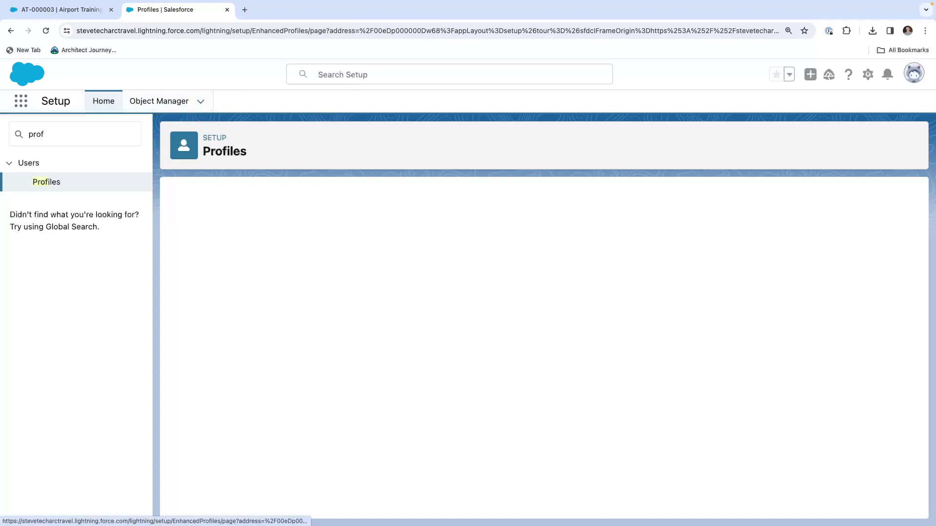
# Find Digital Experiences in Setup, look through its settings and open the list of all sites
pyautogui.moveTo(43, 134); pyautogui.dragTo(27, 131)
pyautogui.write('dig')
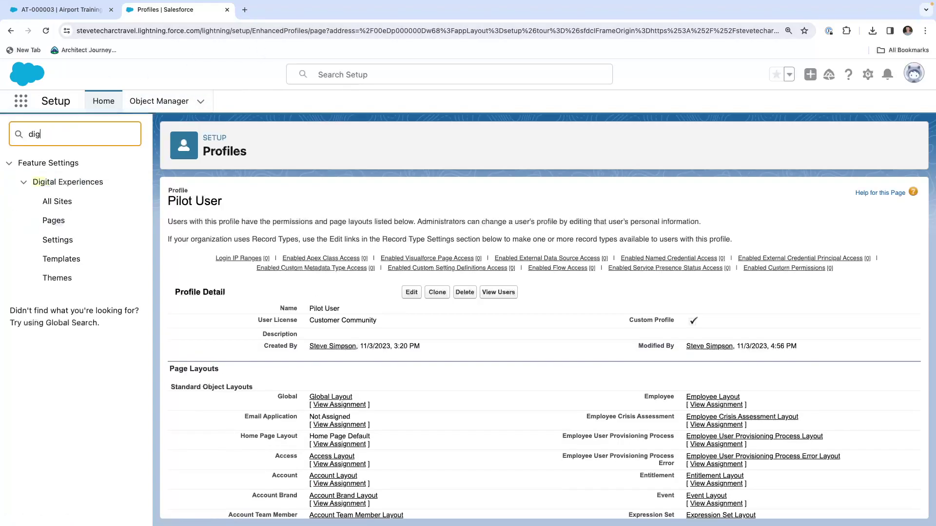
pyautogui.click(61, 201)
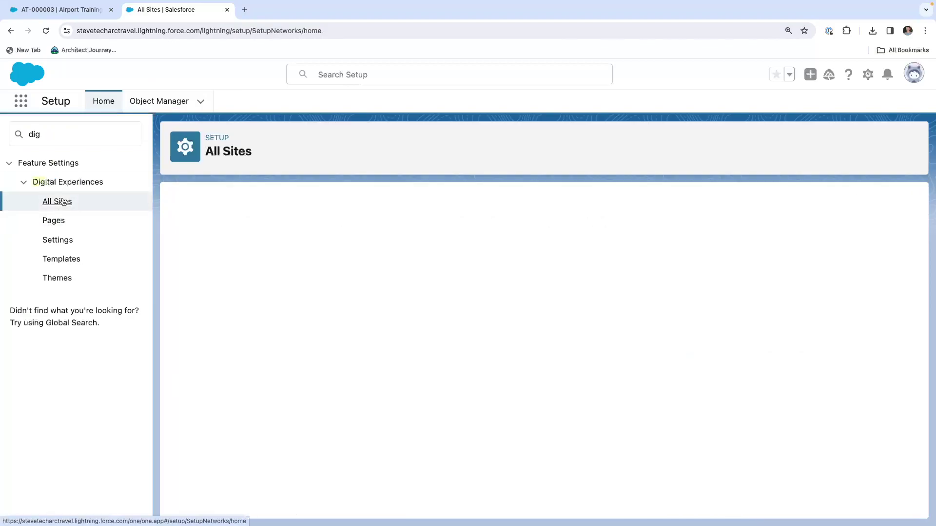
pyautogui.click(78, 240)
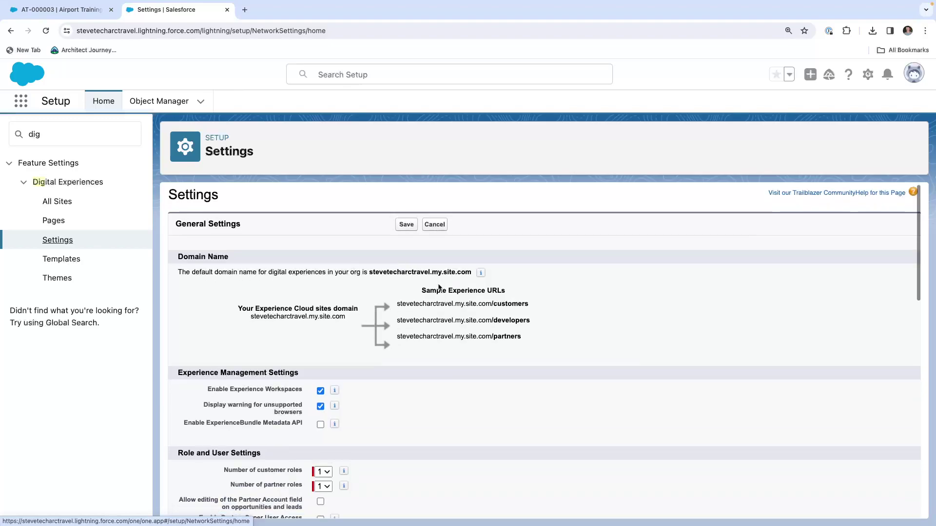
pyautogui.scroll(-10, 439, 288)
pyautogui.scroll(6, 429, 284)
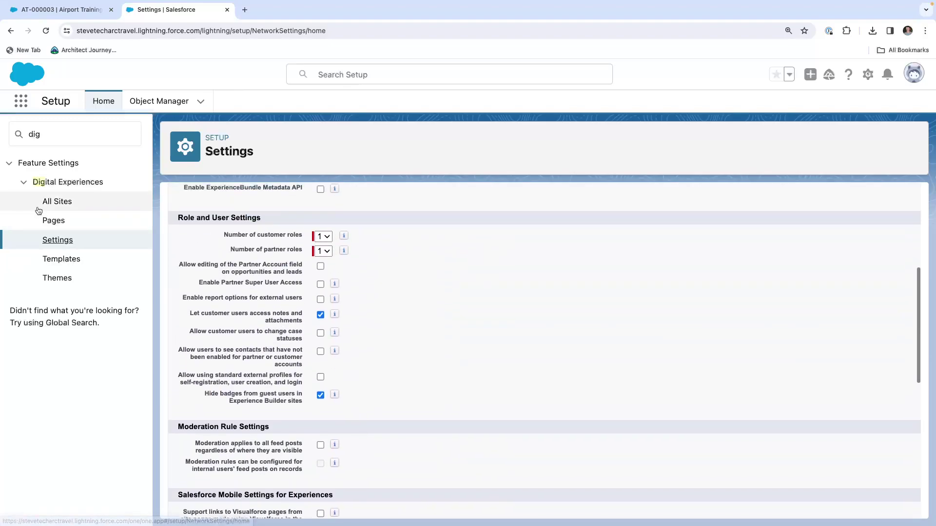
pyautogui.click(49, 205)
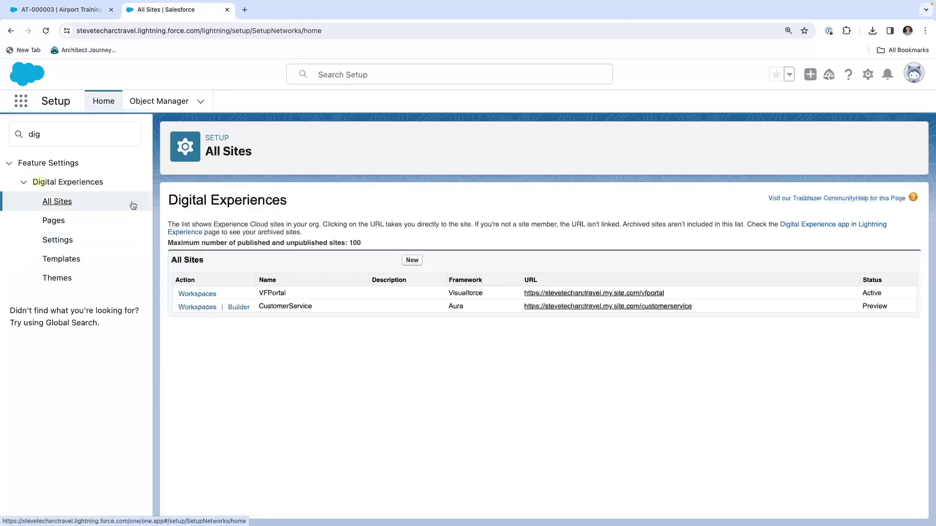
# Add the Airline Training tab to the selected tabs in the VFPortal site's administration and save
pyautogui.click(197, 294)
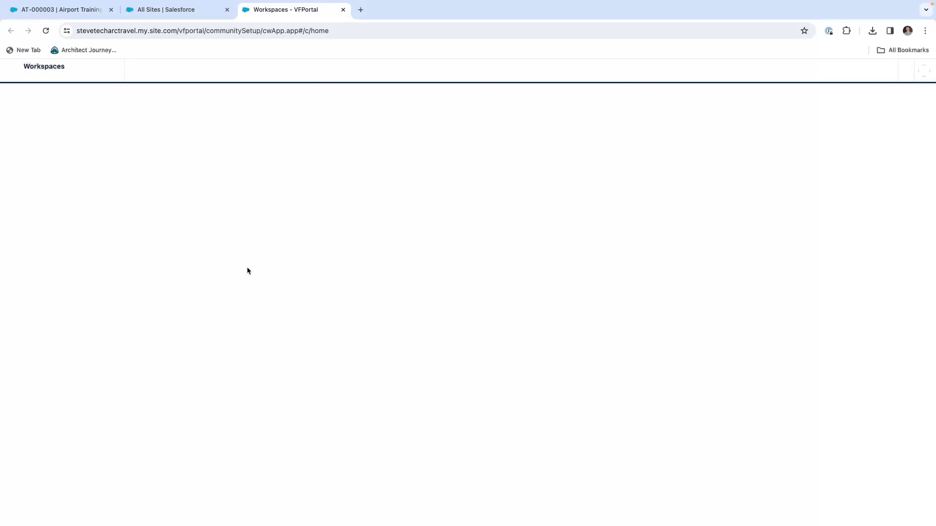
pyautogui.click(137, 317)
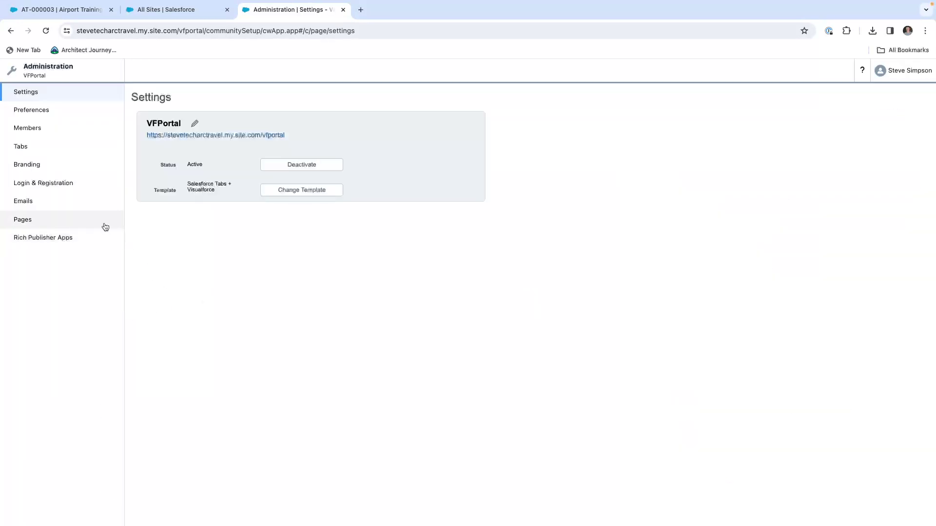
pyautogui.click(21, 148)
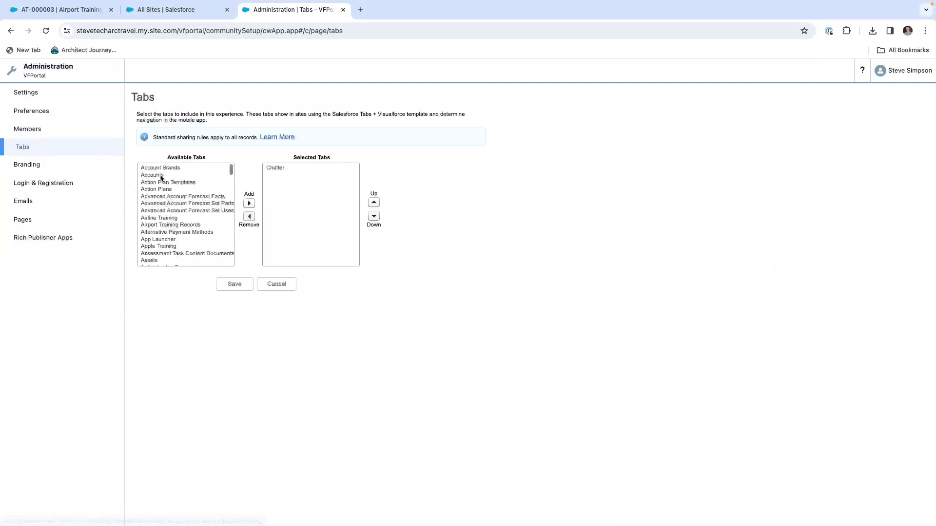
pyautogui.click(175, 219)
pyautogui.click(249, 204)
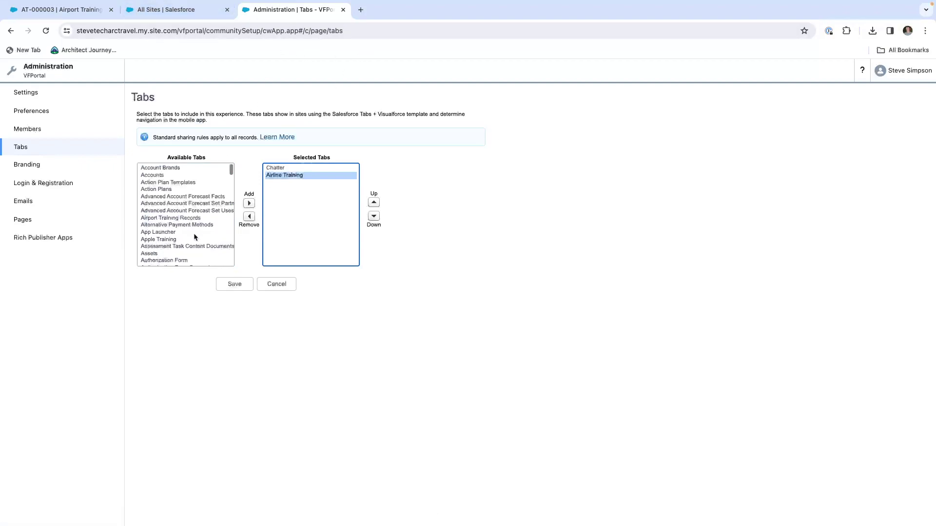
pyautogui.click(238, 285)
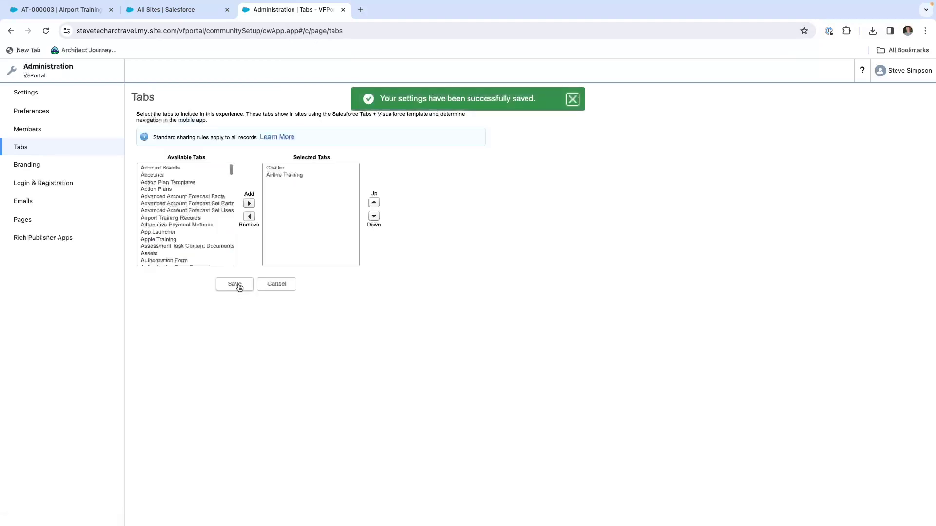
# Switch to the VFPortal site, reload it and open the Airline Training tab
pyautogui.hotkey('ctrl', 'Right')
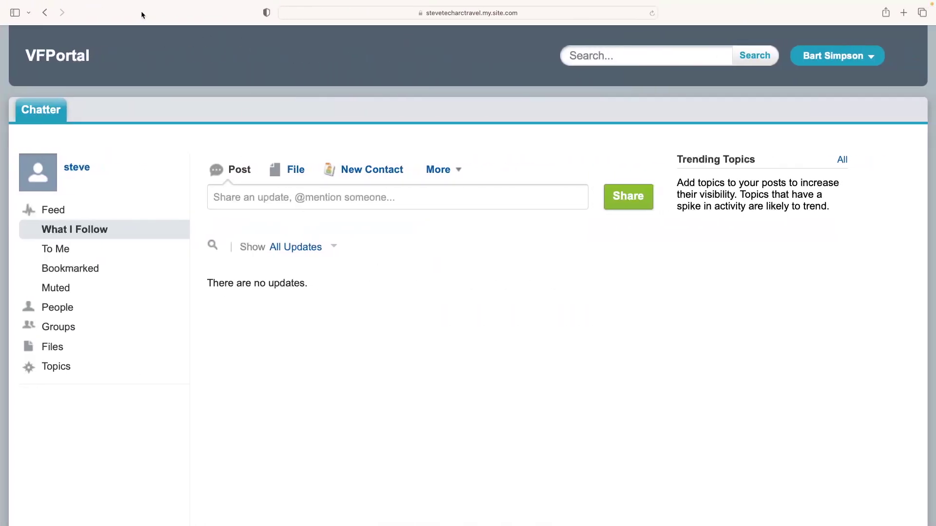
pyautogui.click(478, 14)
pyautogui.press('Return')
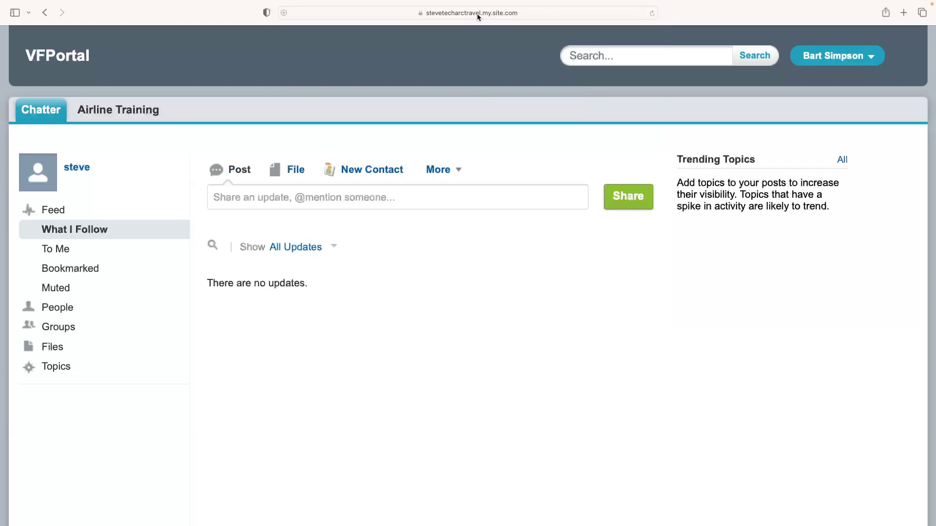
pyautogui.click(141, 112)
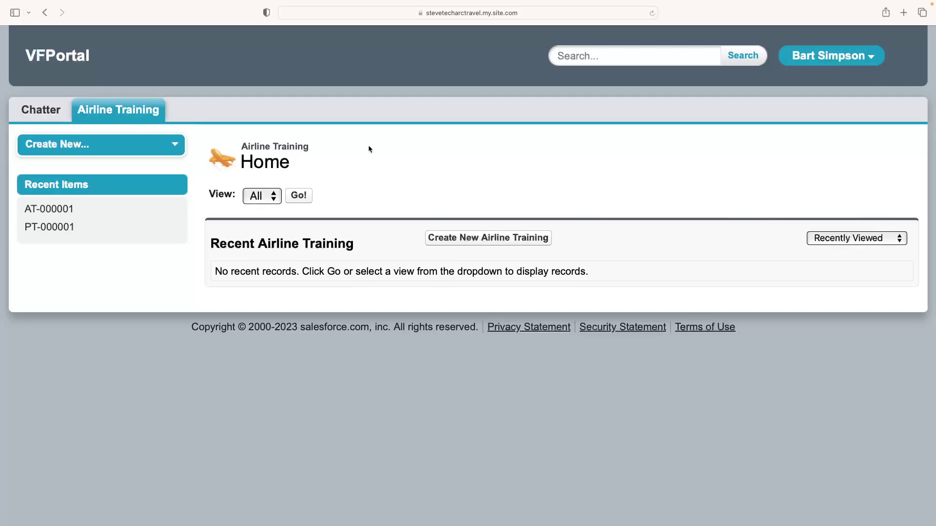
# Switch back to the Salesforce admin window in Chrome, find Accounts among the available items and open the Steve Airlines account
pyautogui.hotkey('ctrl', 'Left')
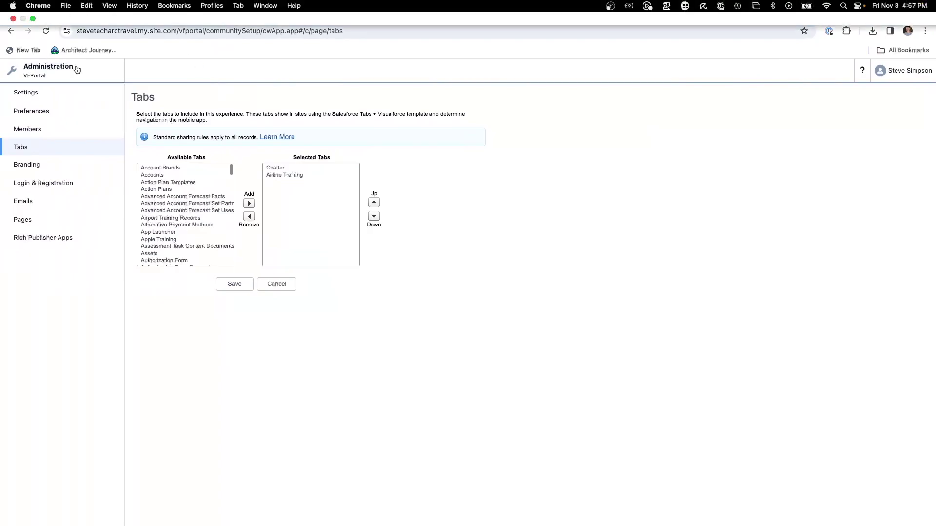
pyautogui.click(38, 9)
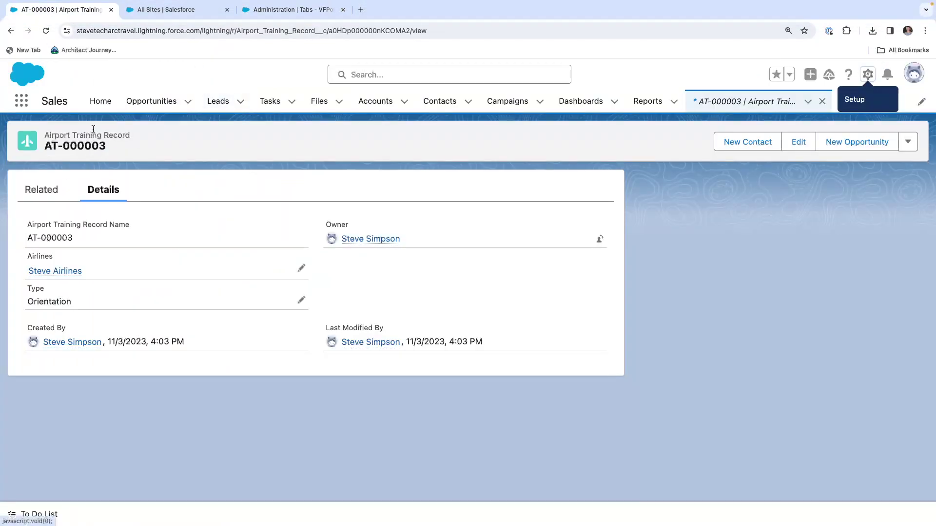
pyautogui.click(21, 101)
pyautogui.write('accou')
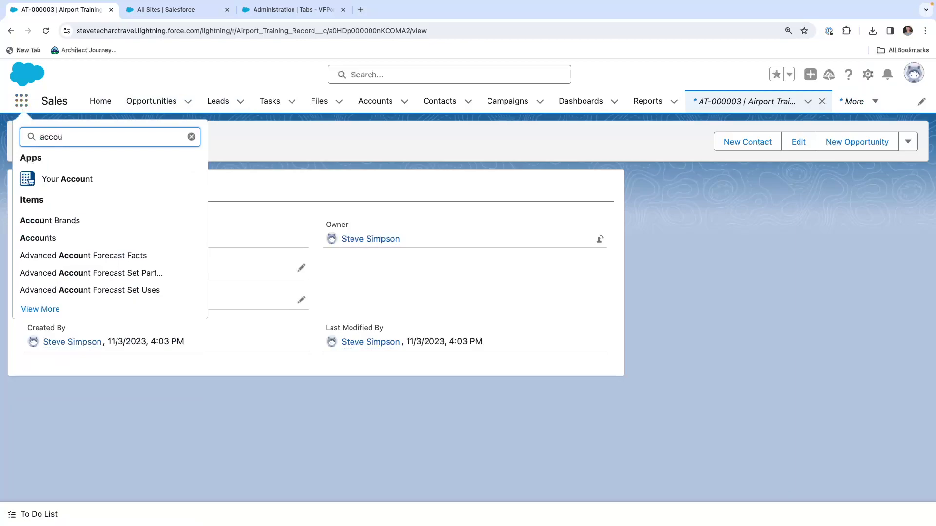
pyautogui.click(69, 238)
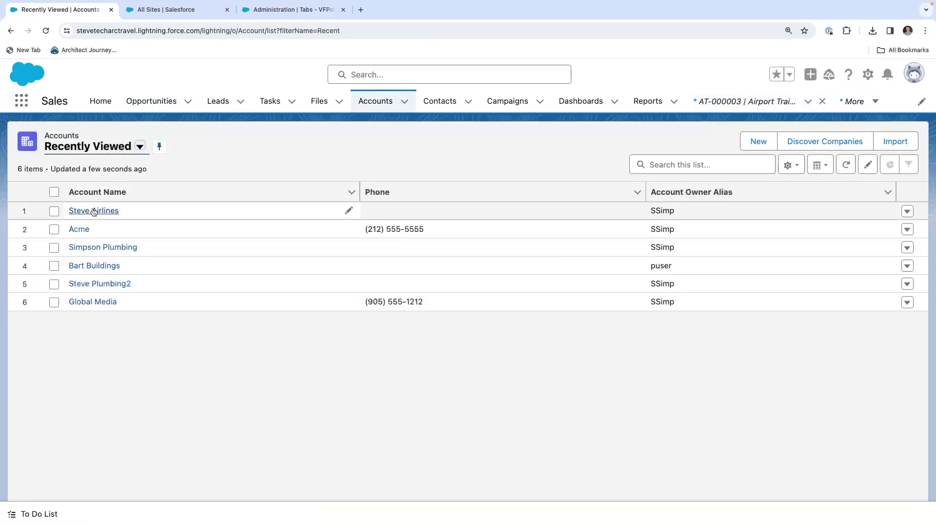
pyautogui.click(93, 210)
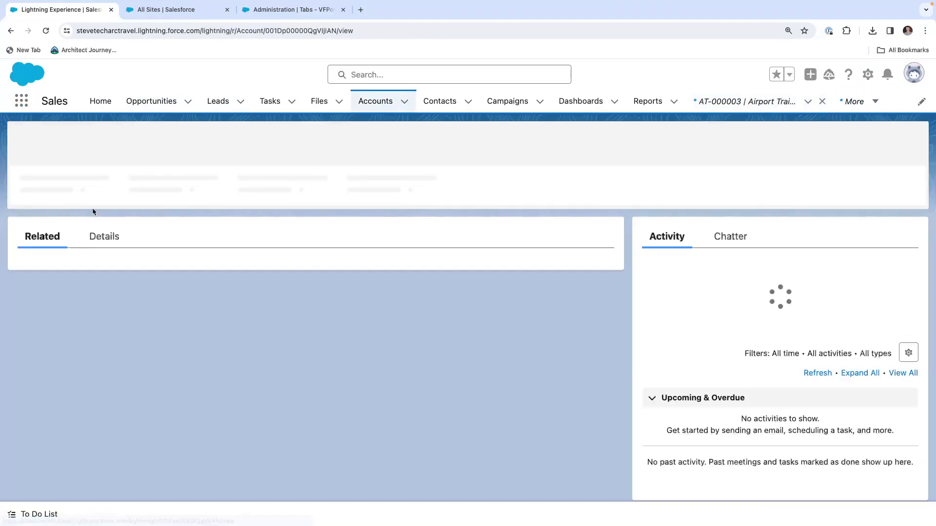
# Start a new Airline Training record from the Steve Airlines related list, continue through Salesforce Classic and create it from the object's list view
pyautogui.scroll(-10, 585, 390)
pyautogui.click(595, 465)
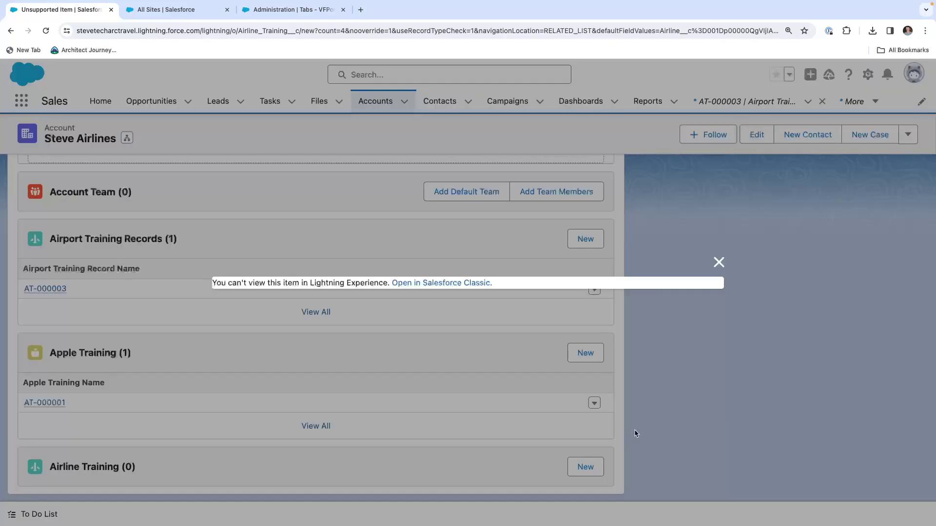
pyautogui.click(443, 283)
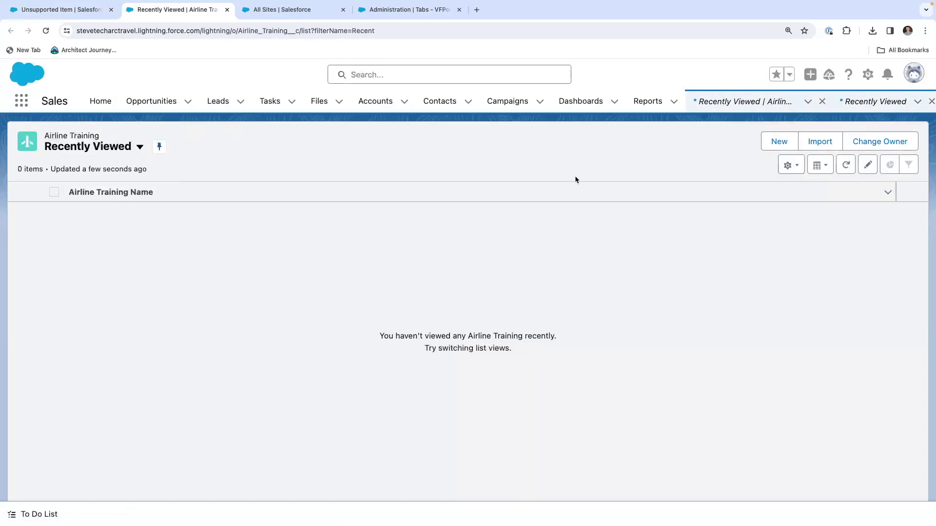
pyautogui.click(778, 141)
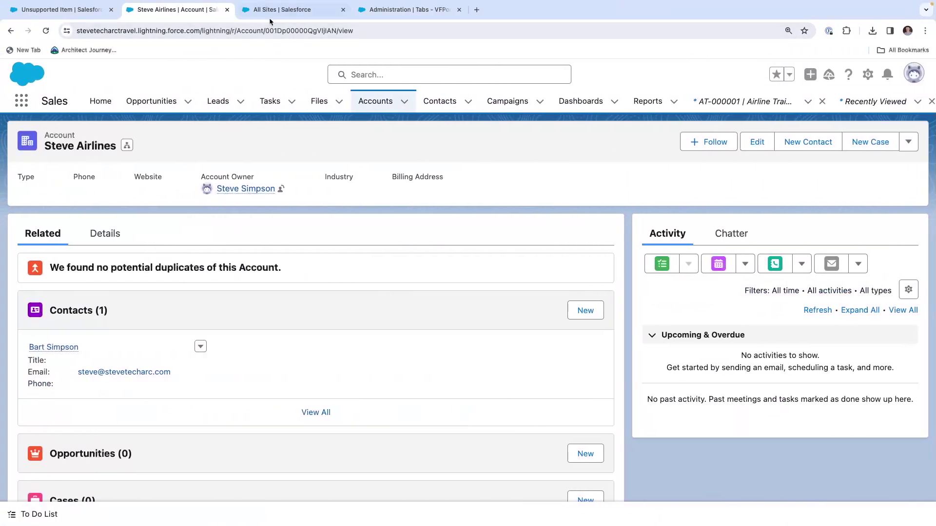
# Start a new sharing set labelled Airline Training in the Setup session and examine its available profiles and objects
pyautogui.click(270, 18)
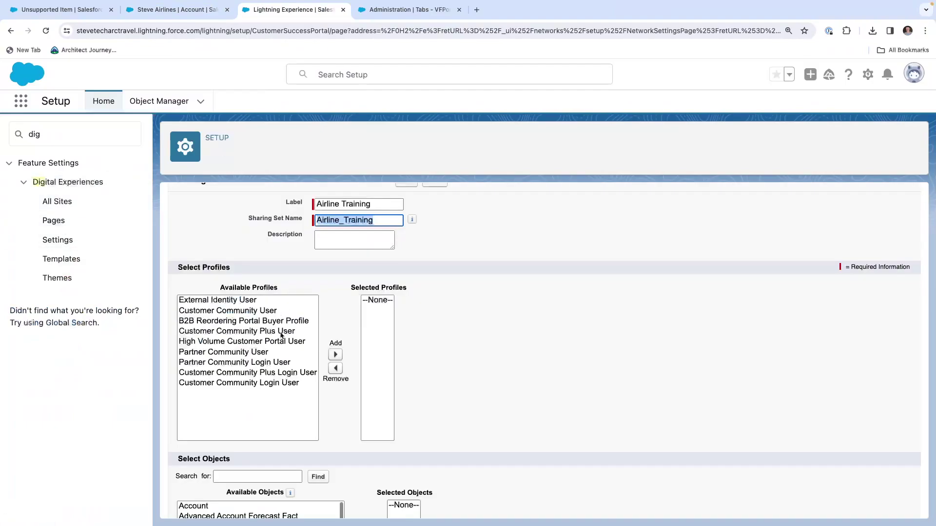
pyautogui.scroll(1, 245, 353)
pyautogui.scroll(-4, 244, 353)
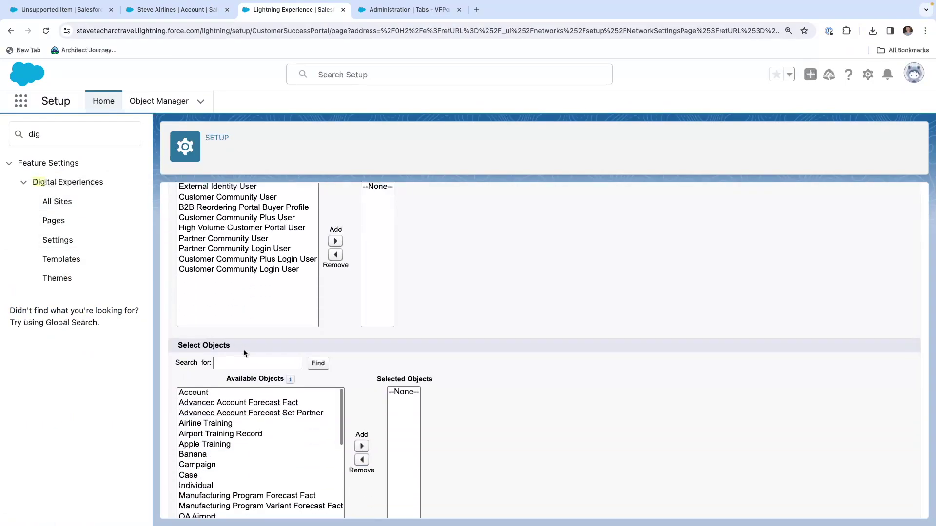
pyautogui.scroll(2, 245, 353)
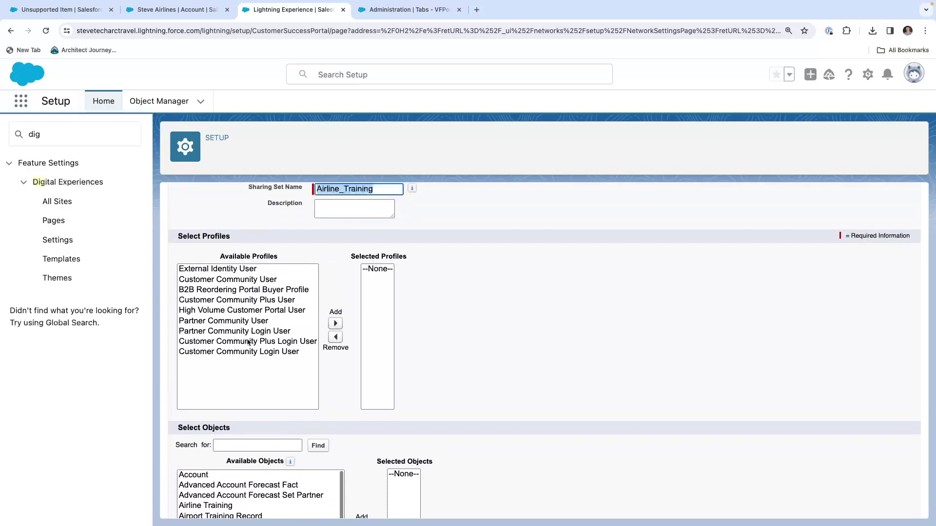
pyautogui.scroll(2, 295, 317)
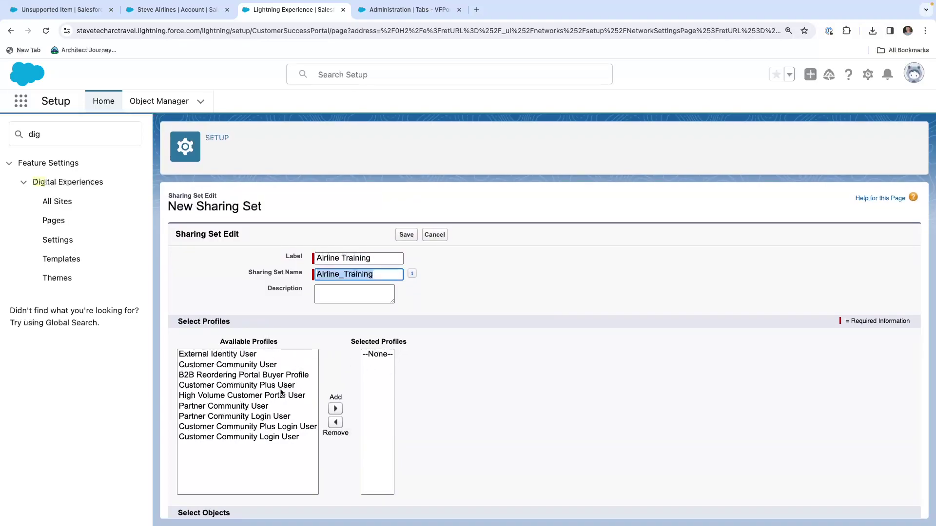
pyautogui.click(283, 339)
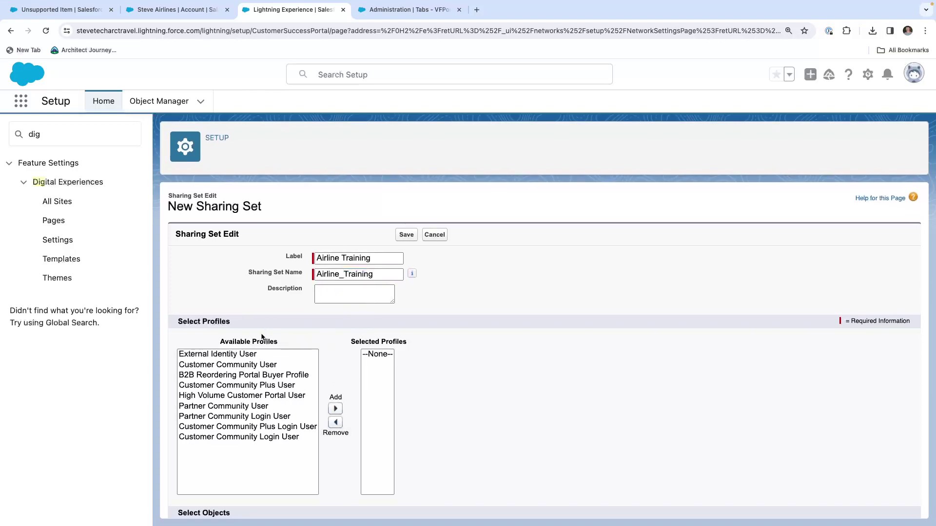
pyautogui.scroll(-6, 282, 349)
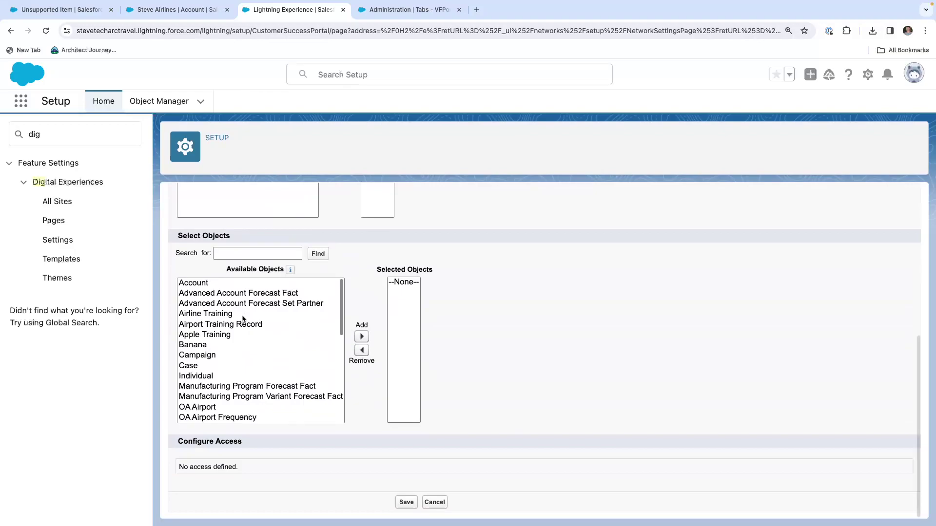
pyautogui.scroll(6, 265, 356)
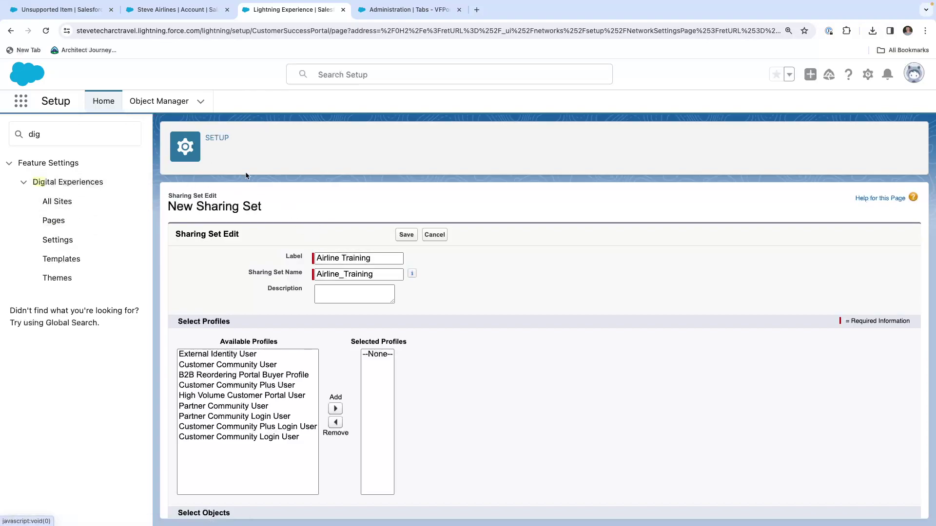
# Find Profiles in Setup, clone the Pilot User profile and save the copy as Pilot2
pyautogui.click(59, 140)
pyautogui.press('super+a')
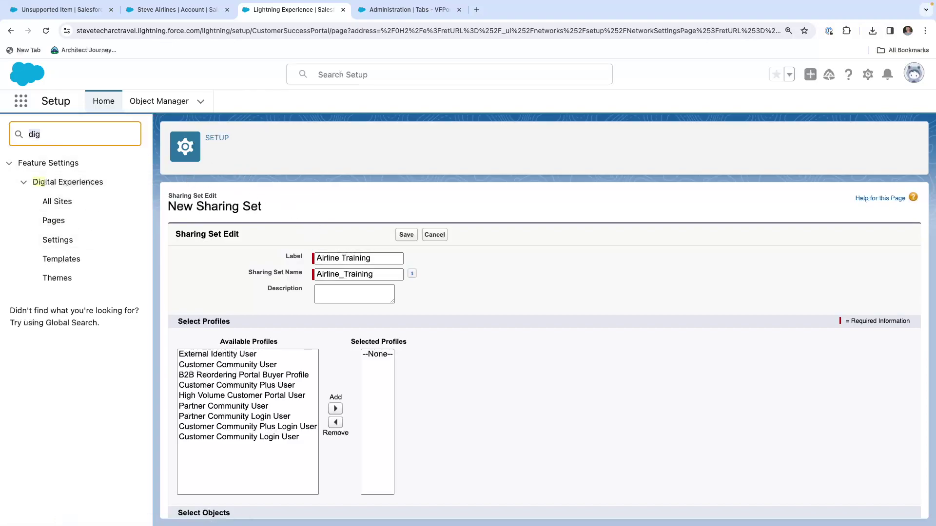
pyautogui.write('prof')
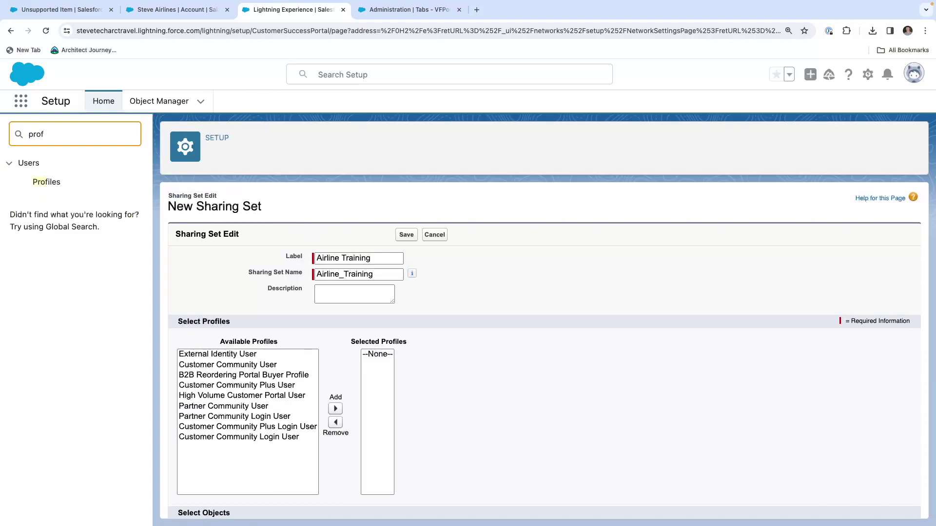
pyautogui.click(47, 182)
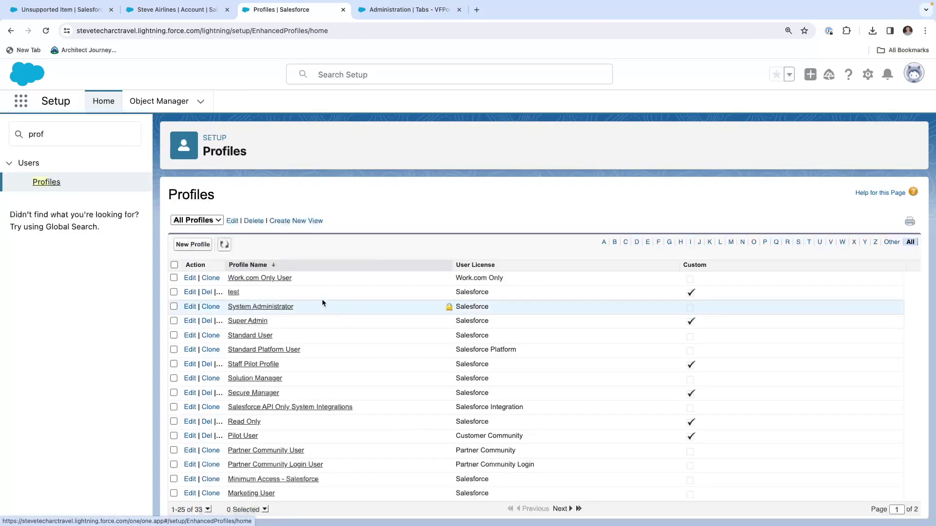
pyautogui.click(246, 437)
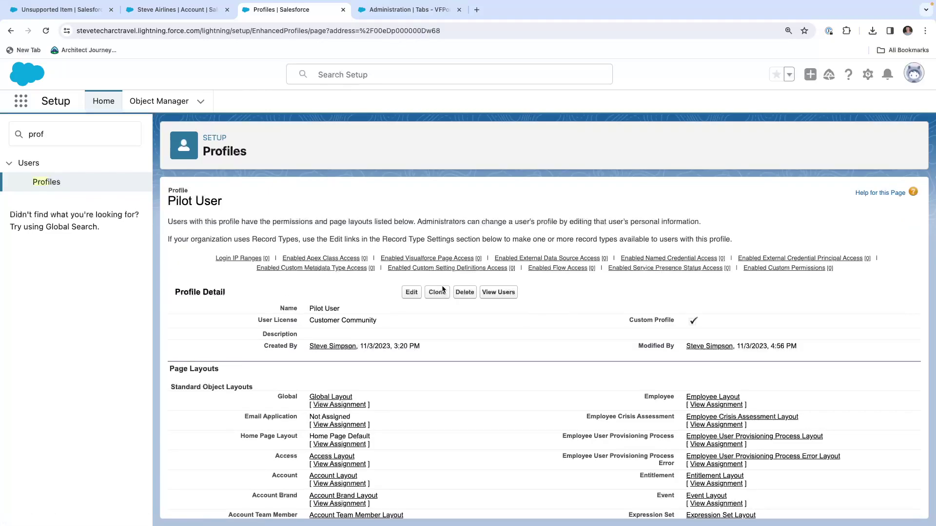
pyautogui.click(441, 293)
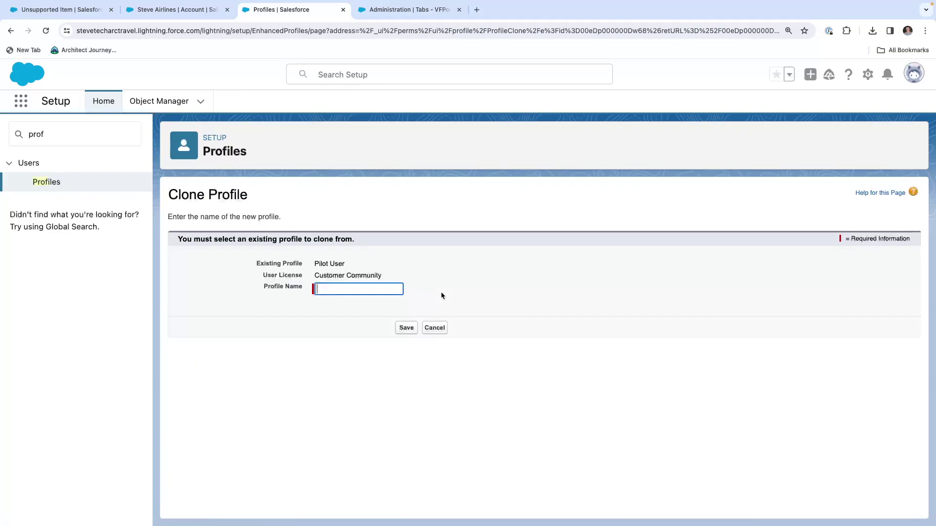
pyautogui.write('Pilot2')
pyautogui.click(406, 328)
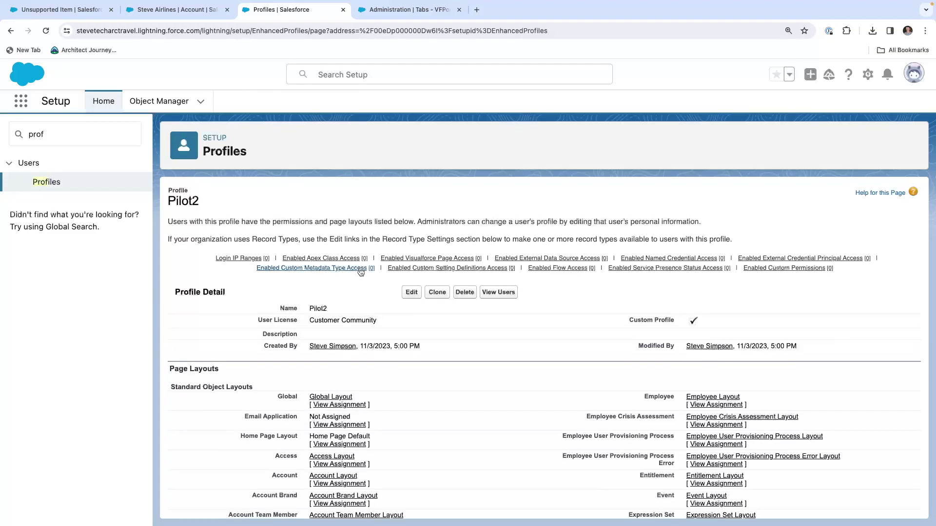
# Find Users in Setup and open the list of all users
pyautogui.click(44, 167)
pyautogui.doubleClick(57, 134)
pyautogui.write('users')
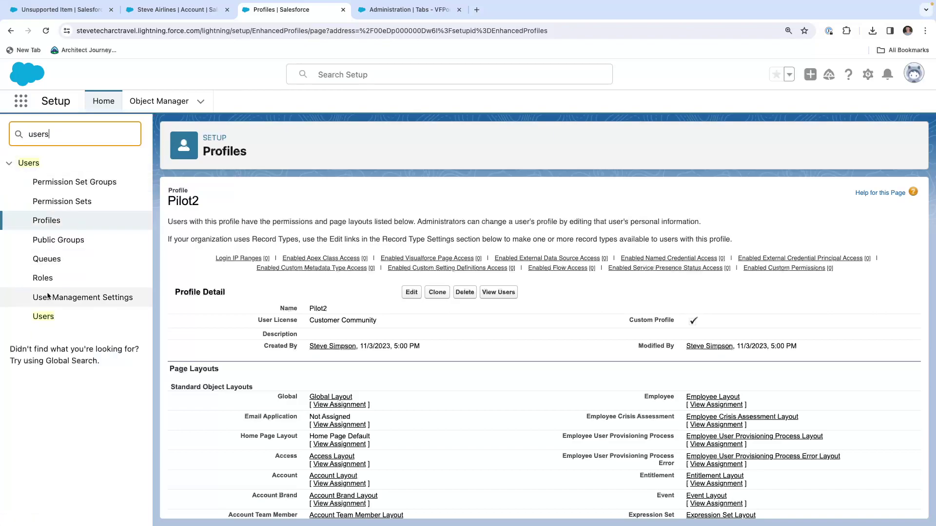
pyautogui.click(43, 315)
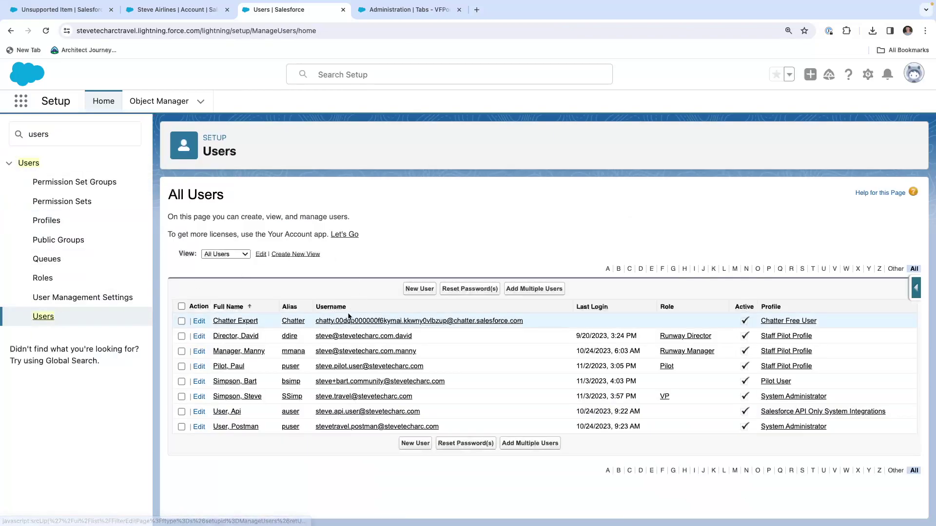
pyautogui.click(229, 367)
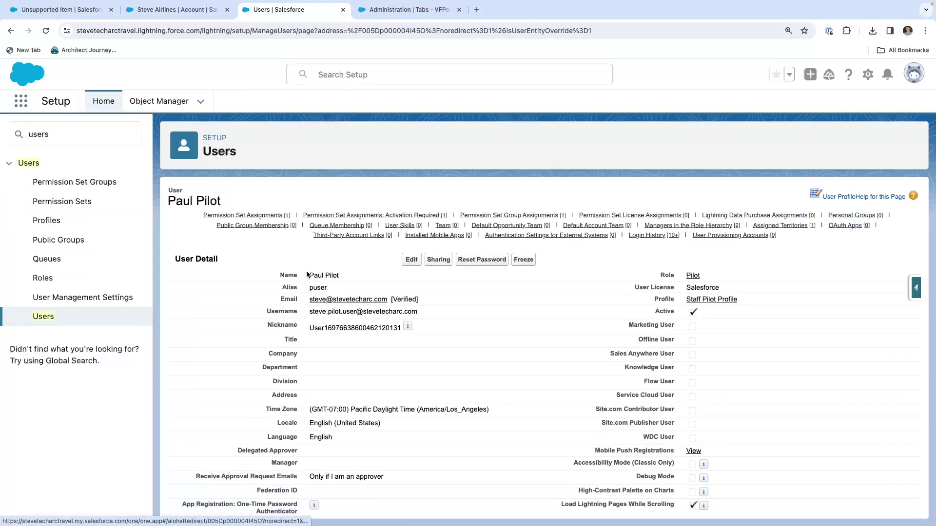
pyautogui.click(11, 30)
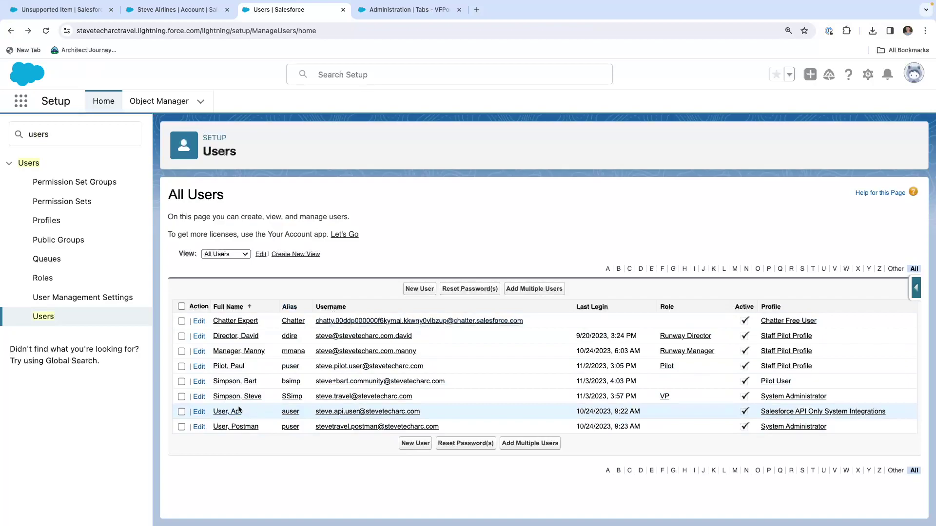
# Edit the portal user assigned to the Pilot User profile, change the profile to Pilot2 and save
pyautogui.click(233, 381)
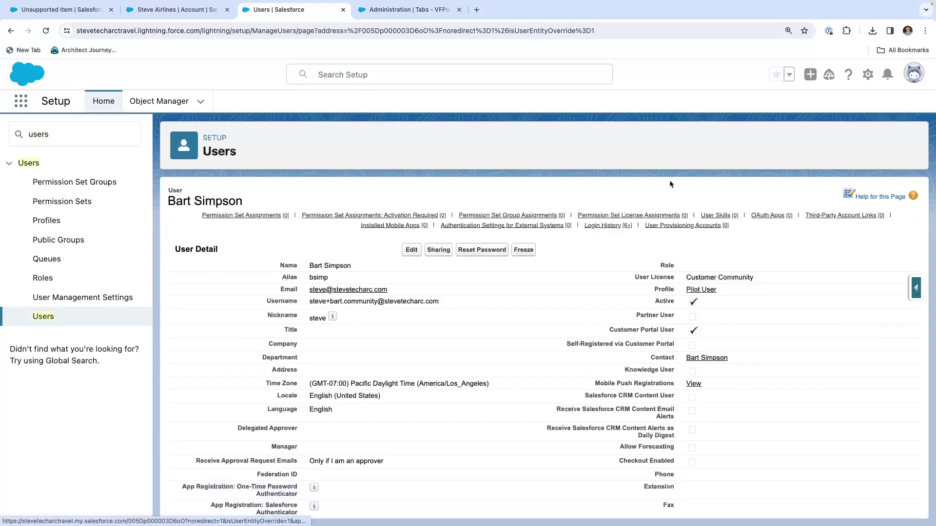
pyautogui.moveTo(390, 225)
pyautogui.click(412, 254)
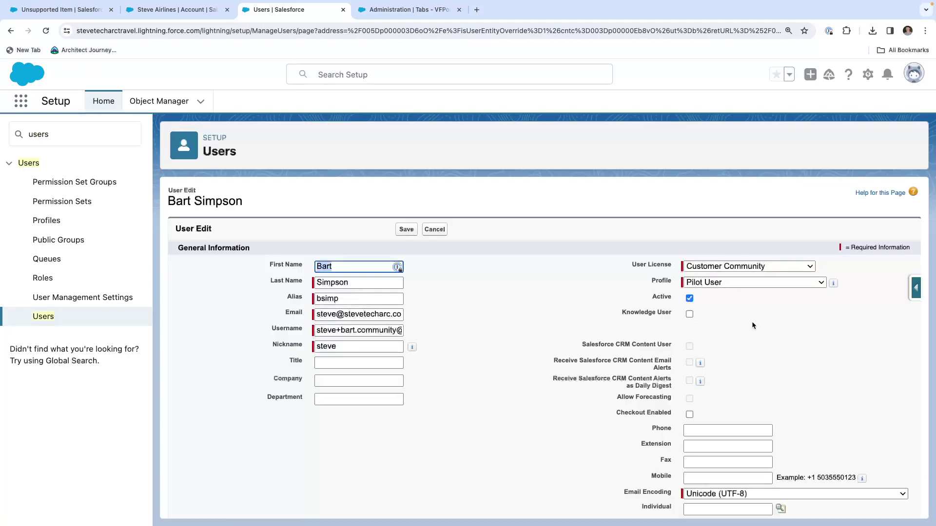
pyautogui.click(716, 286)
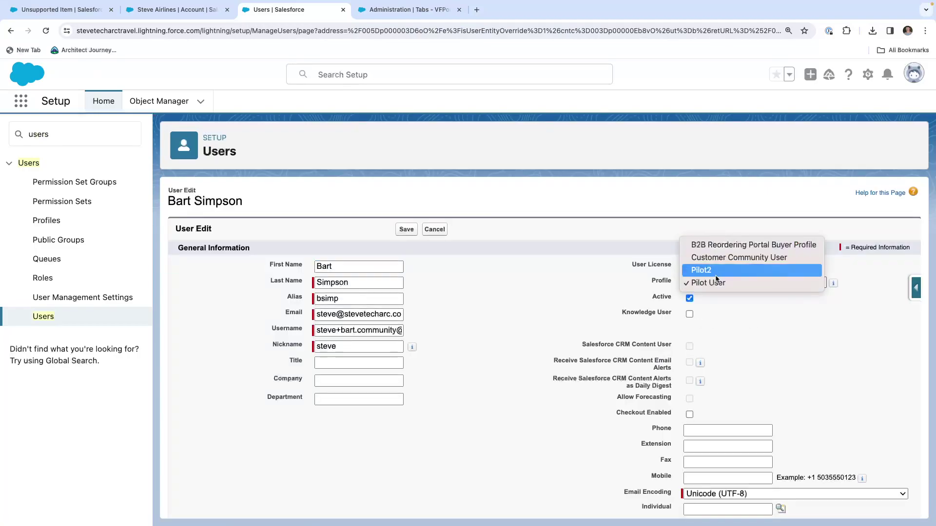
pyautogui.click(716, 269)
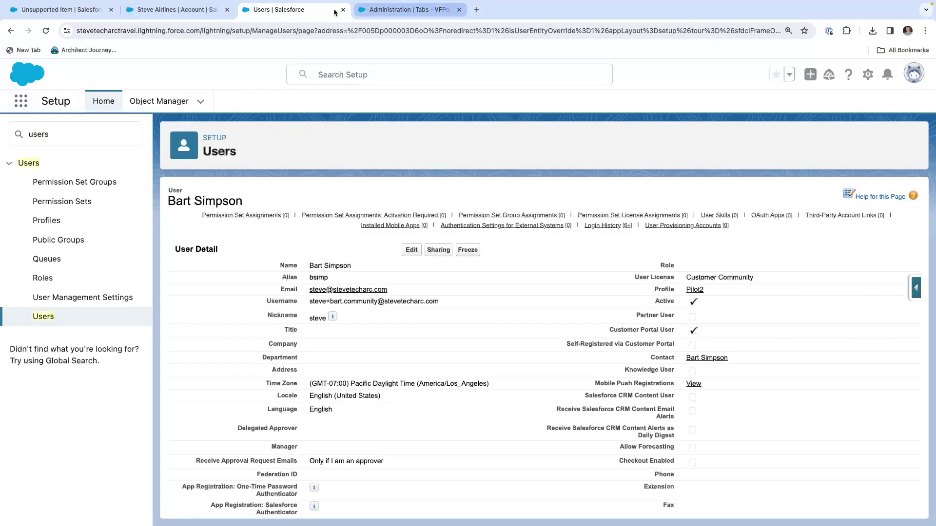
# Open a fresh Setup page from the Steve Airlines account, find Digital Experiences and open the list of all sites
pyautogui.click(186, 13)
pyautogui.click(69, 14)
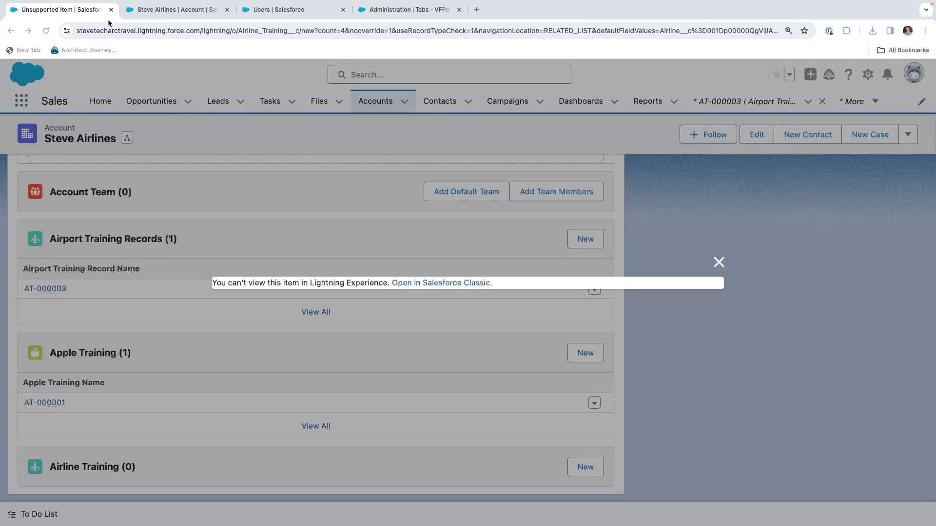
pyautogui.click(164, 9)
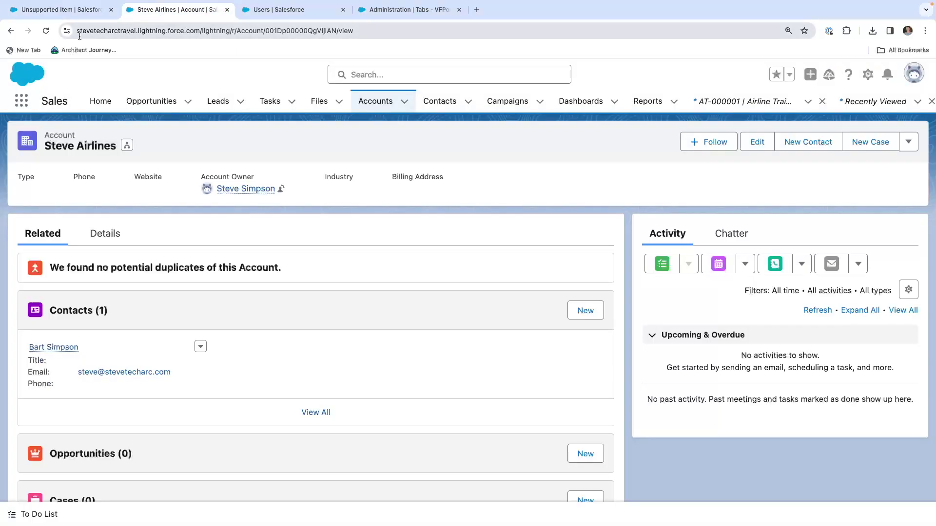
pyautogui.click(868, 74)
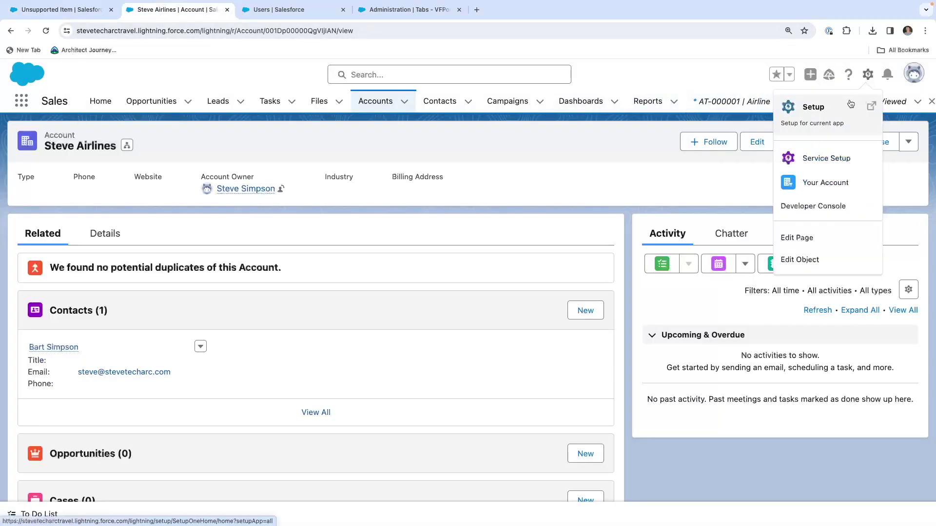
pyautogui.click(819, 107)
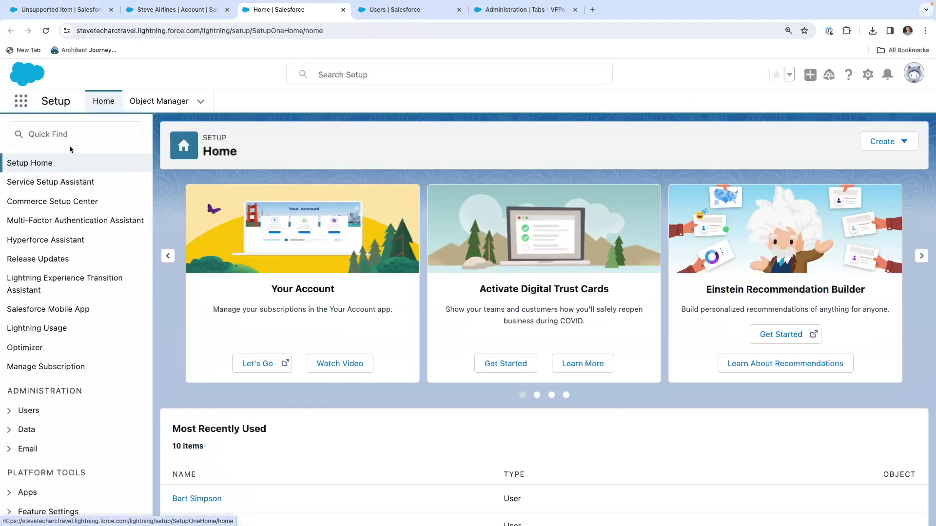
pyautogui.click(69, 145)
pyautogui.write('digi')
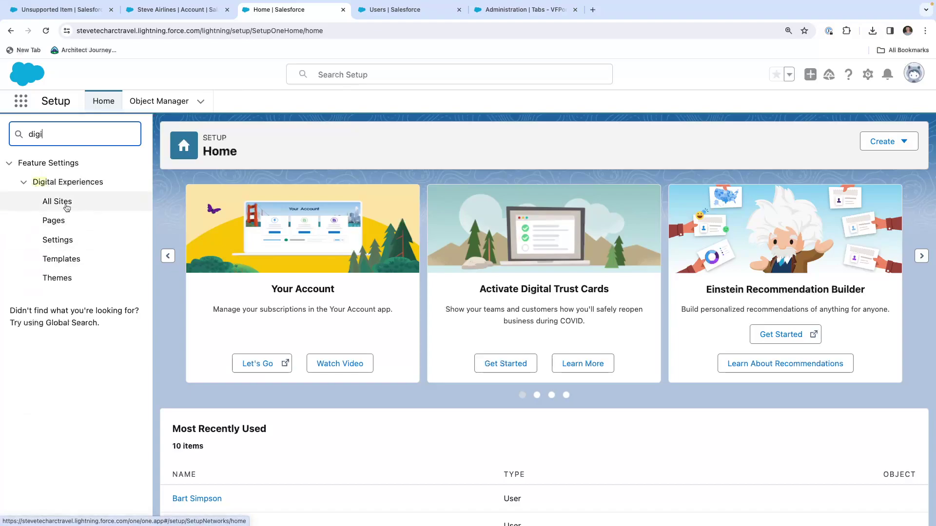
pyautogui.click(58, 204)
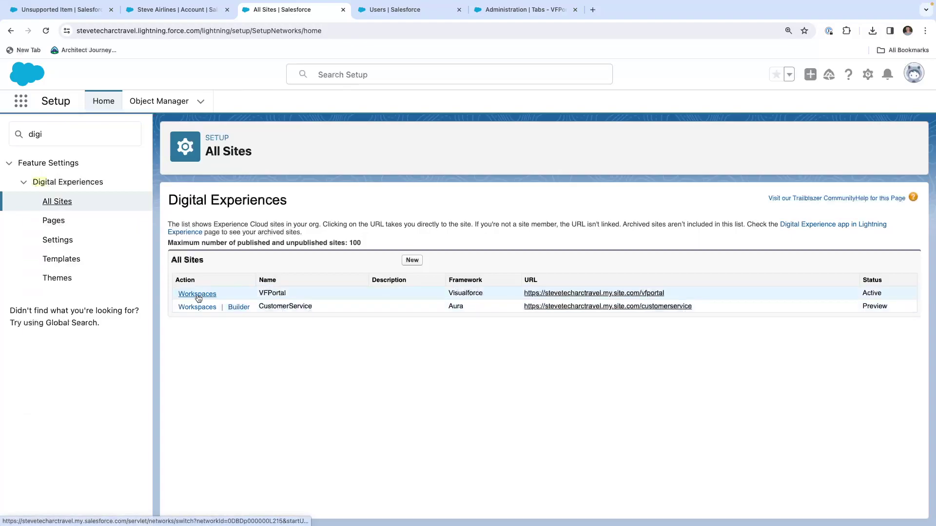
# Open the workspace of the VFPortal site and go to the member settings in its administration
pyautogui.click(198, 295)
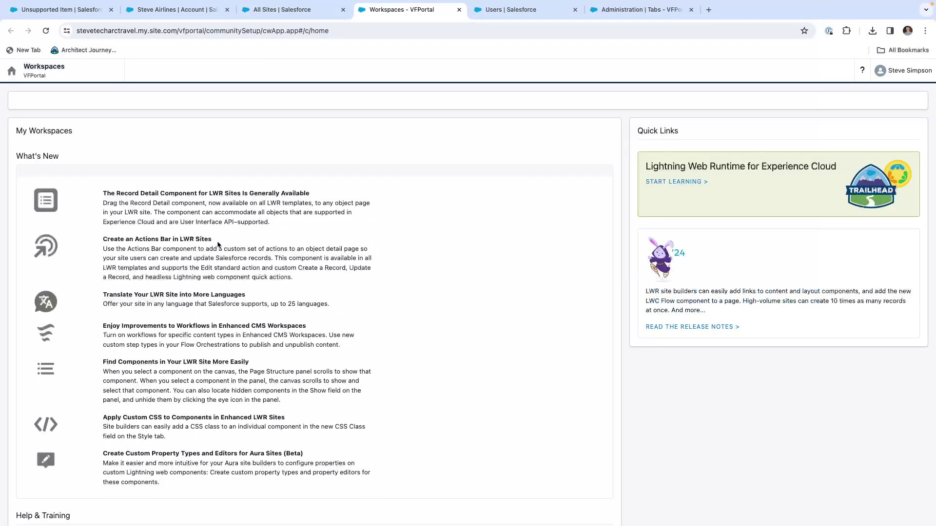
pyautogui.click(112, 322)
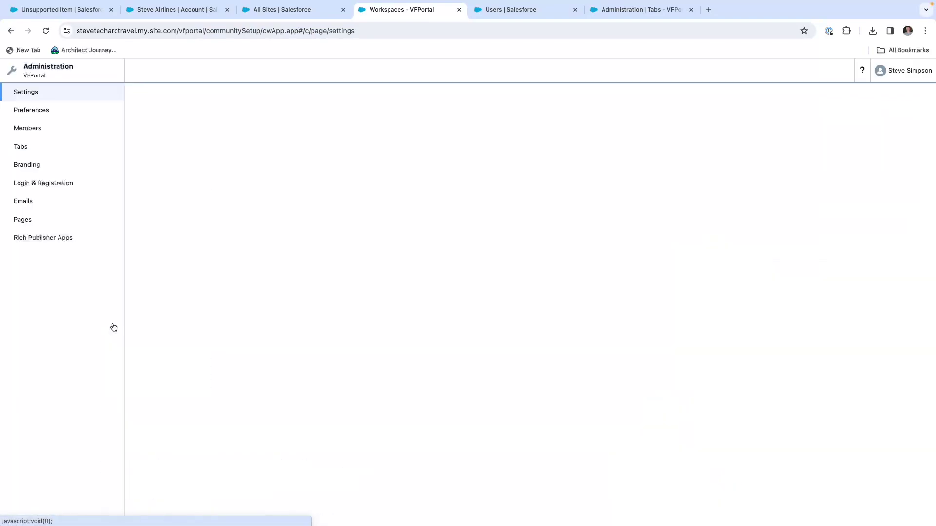
pyautogui.click(28, 128)
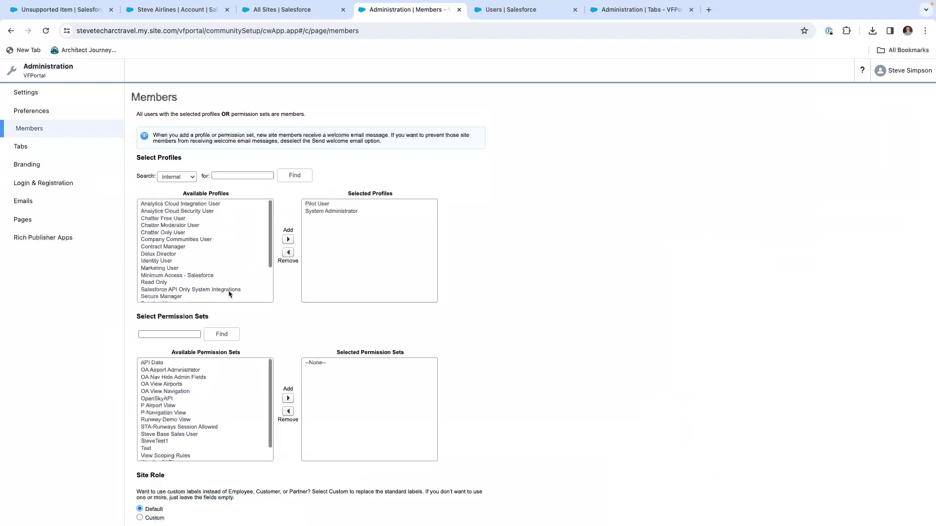
# Filter the available profiles to Customer, add Pilot2 to the site's selected profiles and save the membership
pyautogui.click(176, 177)
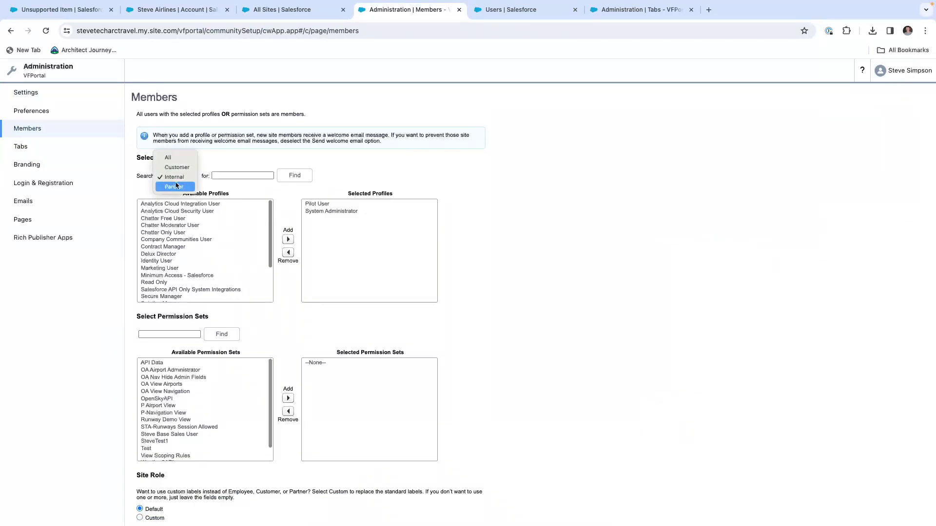
pyautogui.click(176, 167)
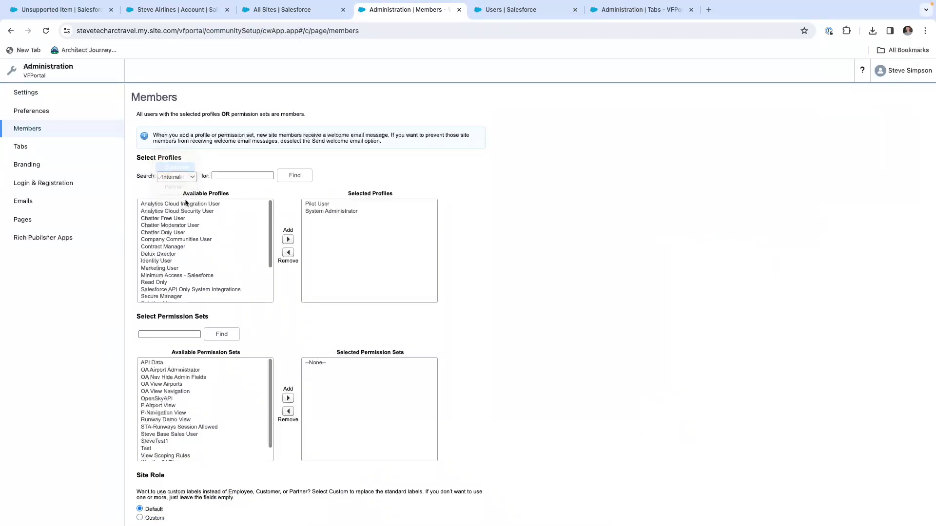
pyautogui.click(155, 255)
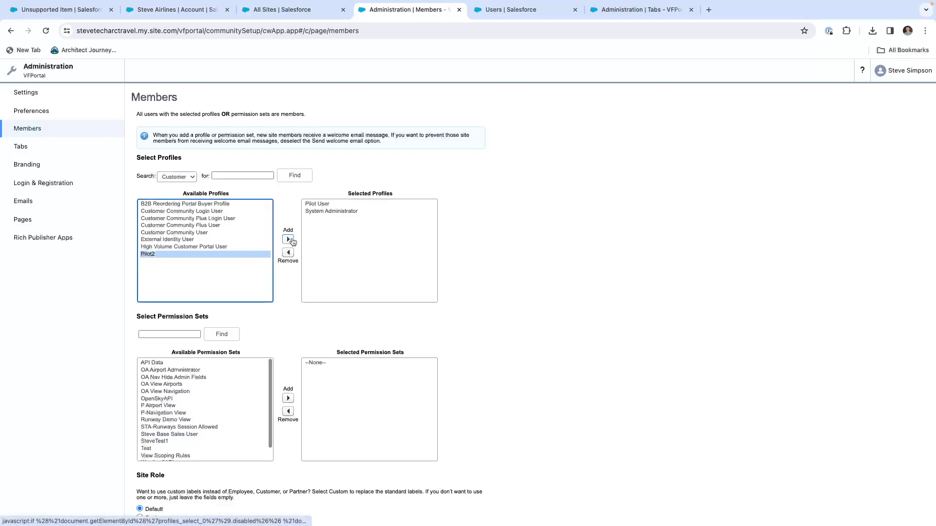
pyautogui.click(288, 239)
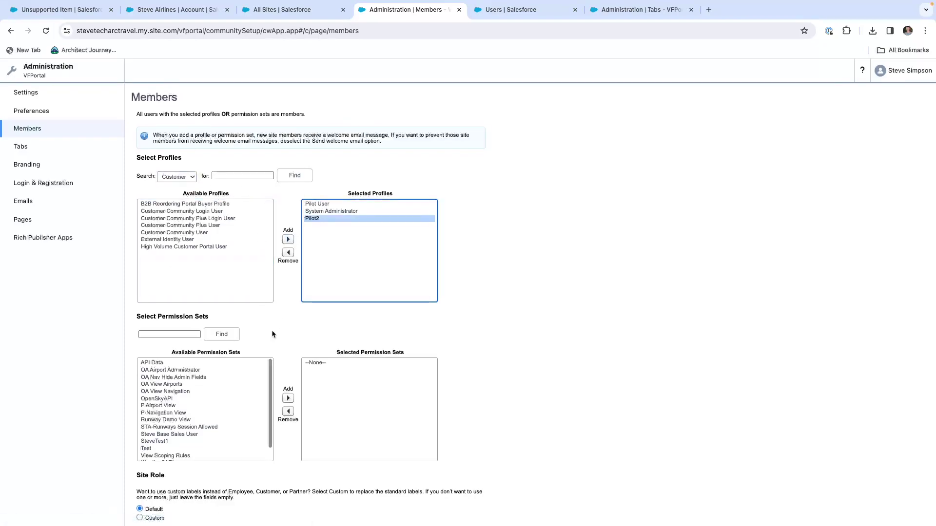
pyautogui.scroll(-1, 275, 320)
pyautogui.click(262, 509)
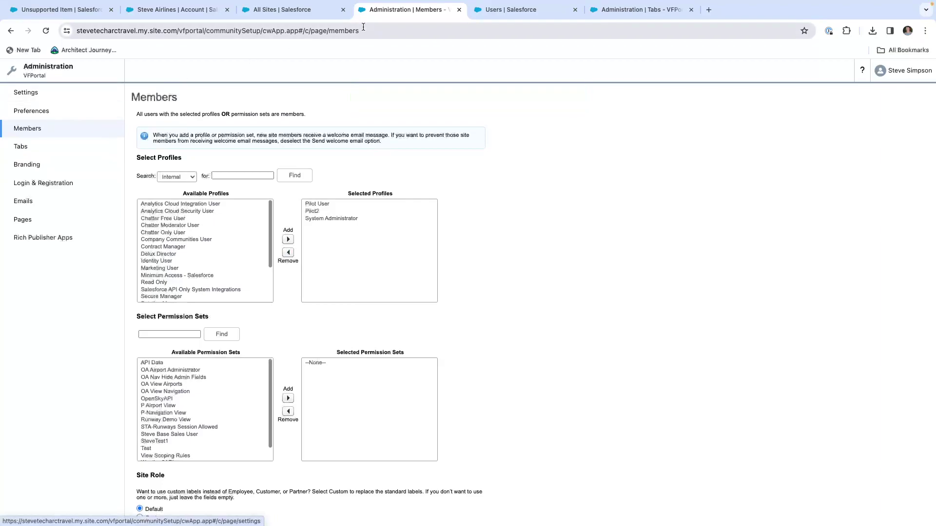
# Switch to the VFPortal site, reload the Airline Training list to check record access, and return to the site administration
pyautogui.hotkey('ctrl', 'Right')
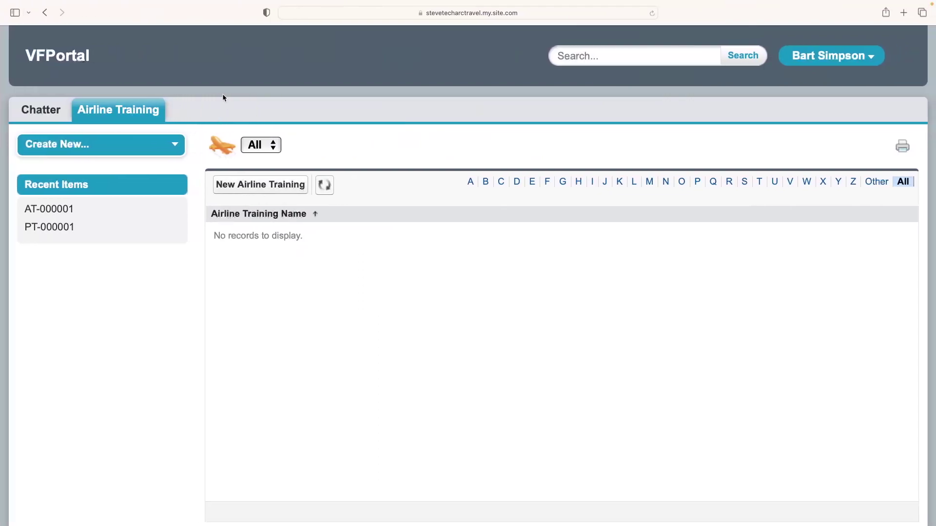
pyautogui.click(488, 13)
pyautogui.press('Return')
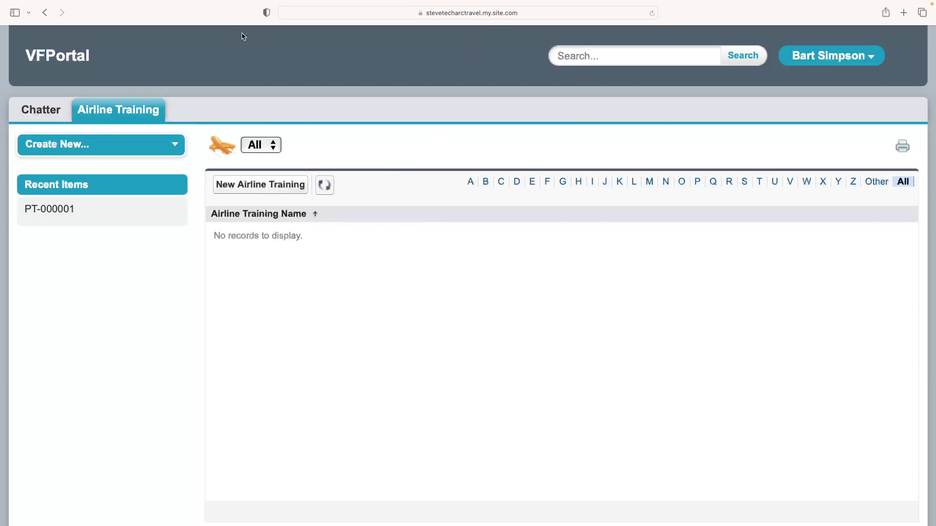
pyautogui.hotkey('ctrl', 'Left')
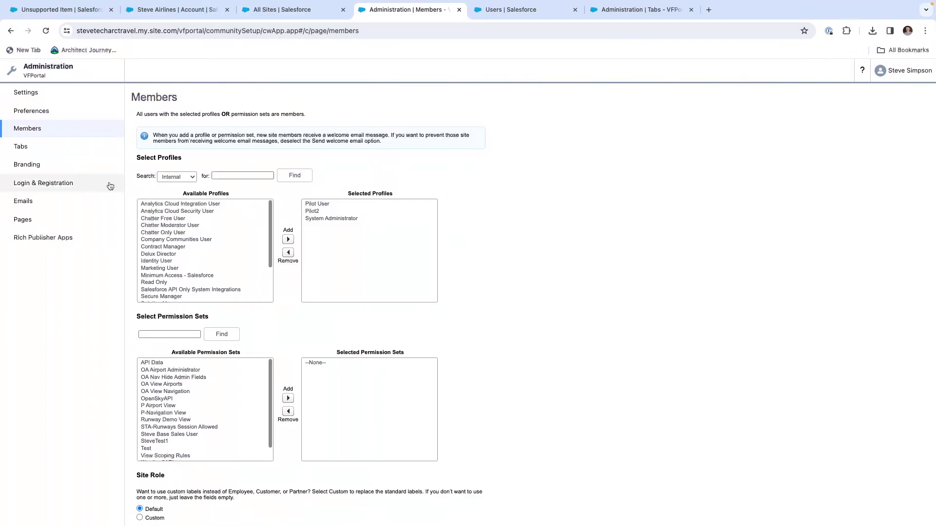
# Find the Digital Experiences settings in Setup and start a new sharing set labelled Airline Training
pyautogui.click(511, 9)
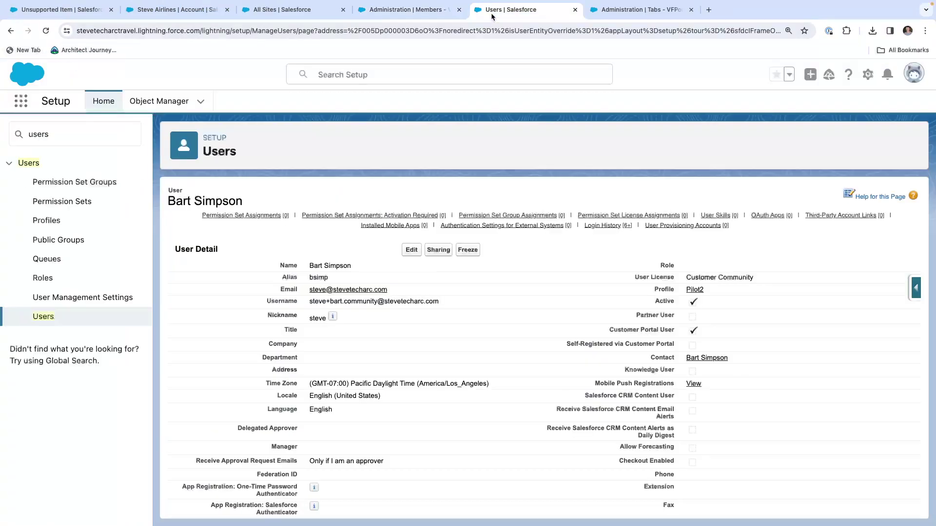
pyautogui.doubleClick(65, 132)
pyautogui.write('digi')
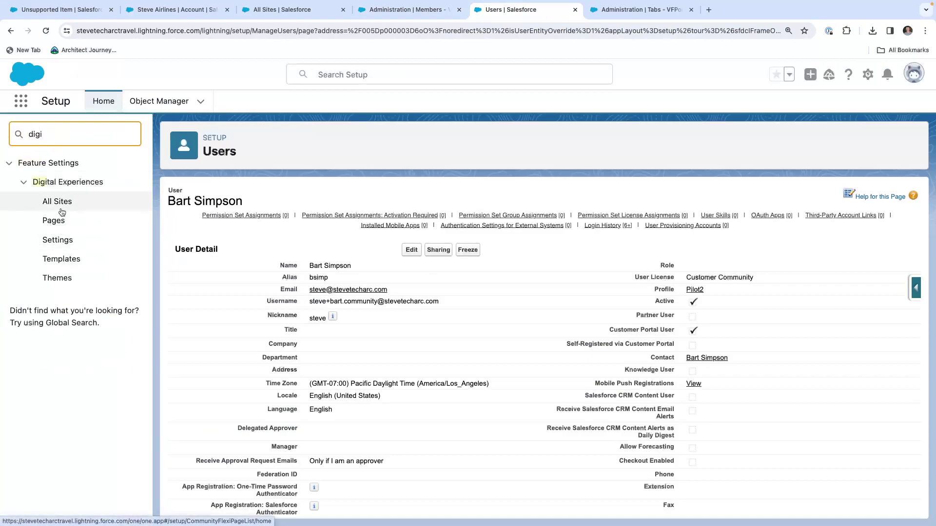
pyautogui.click(55, 242)
pyautogui.scroll(-10, 371, 306)
pyautogui.scroll(3, 370, 341)
pyautogui.scroll(-3, 377, 341)
pyautogui.click(405, 402)
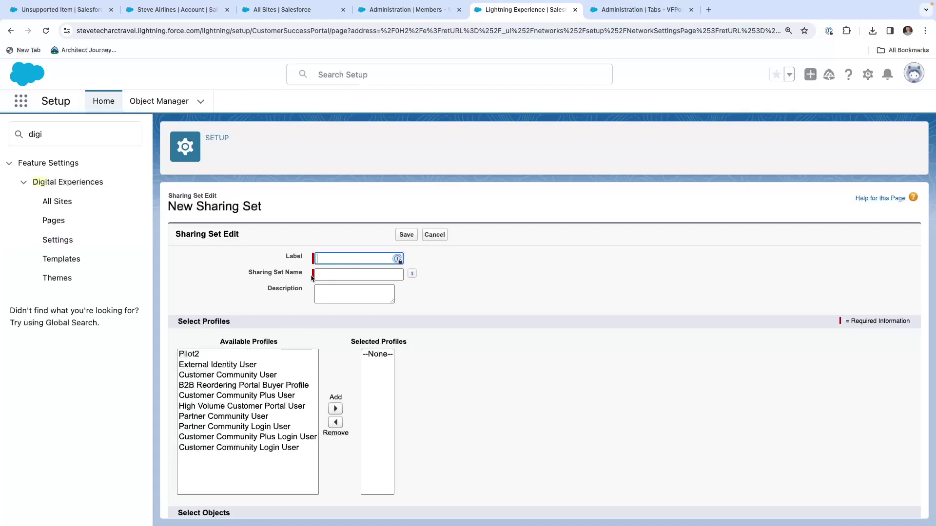
pyautogui.write('Airline Training')
pyautogui.press('Tab')
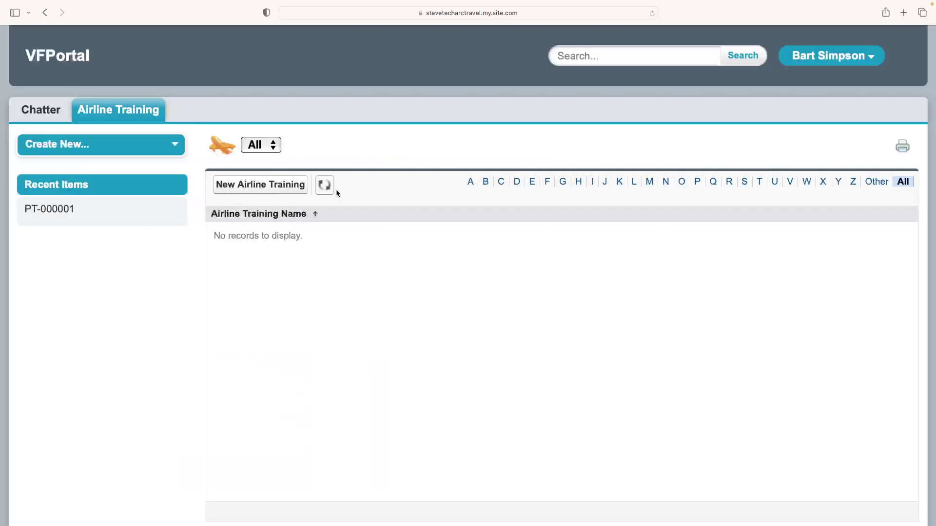
# Refresh the portal's Airline Training list, open AT-000001 and save a clone with airline Steve Airlines and type Orientation
pyautogui.click(324, 184)
pyautogui.click(276, 230)
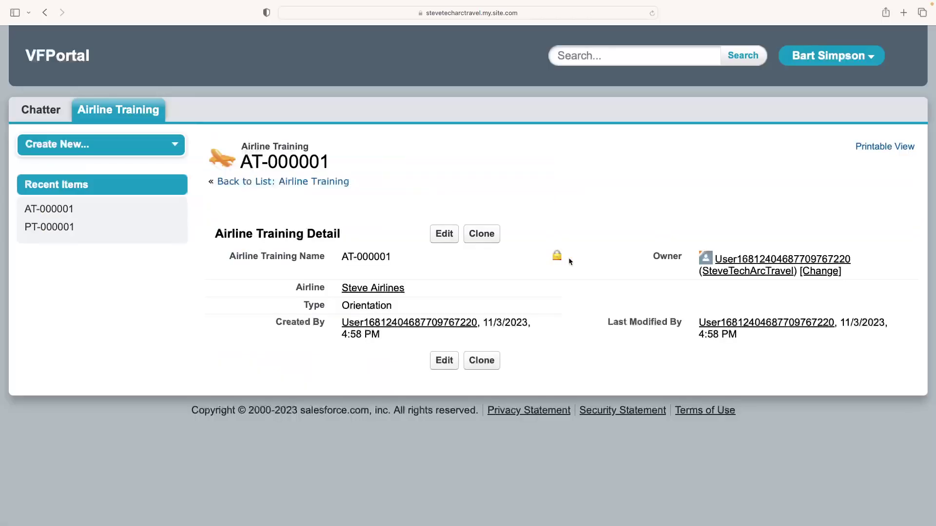
pyautogui.click(481, 235)
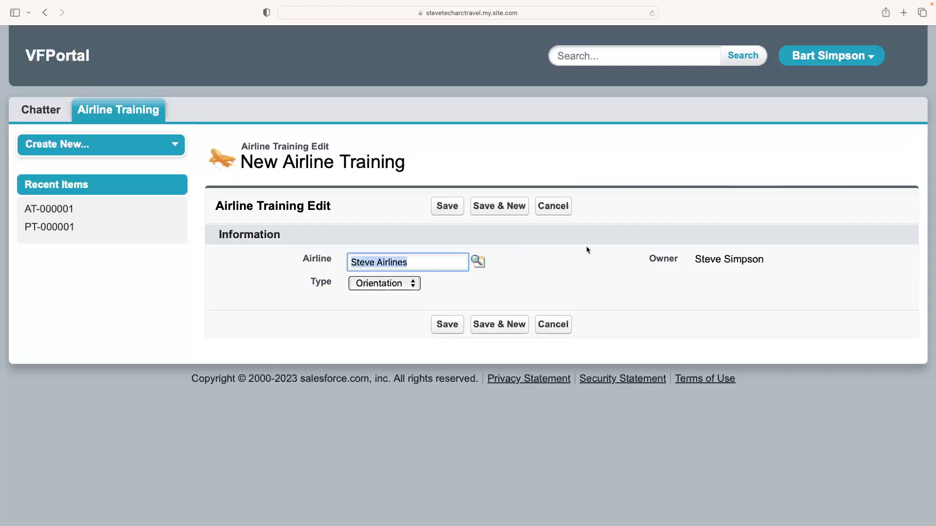
pyautogui.click(417, 262)
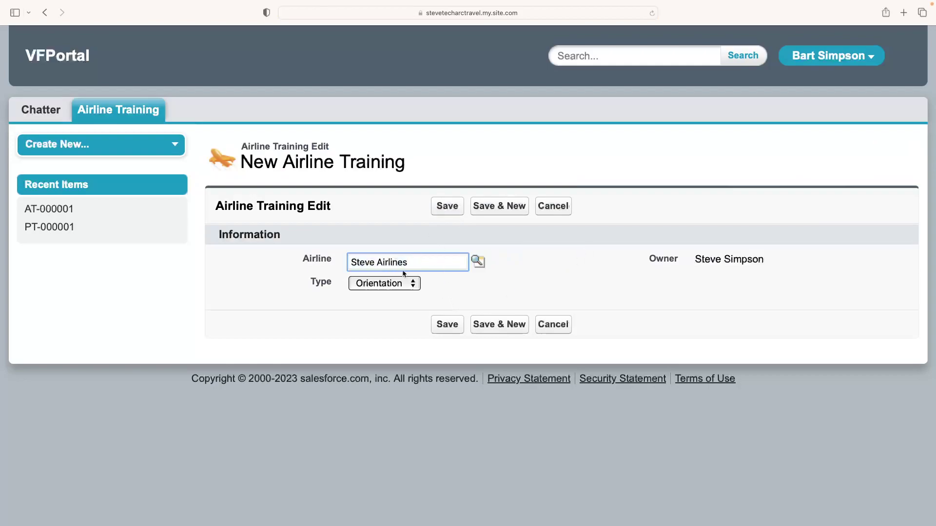
pyautogui.press('Tab')
pyautogui.press('space')
pyautogui.press('Escape')
pyautogui.click(452, 208)
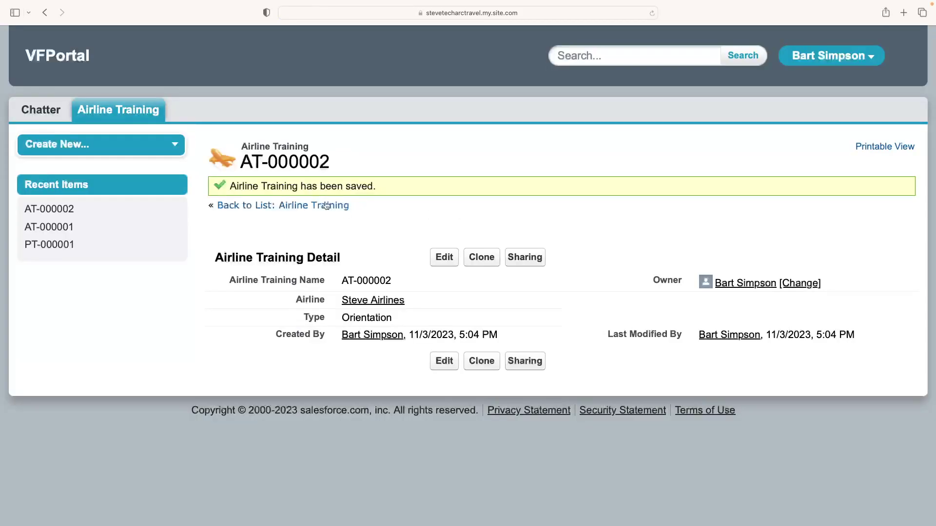
# Save a second clone of AT-000001 from the portal and display the All view of Airline Training records
pyautogui.click(125, 115)
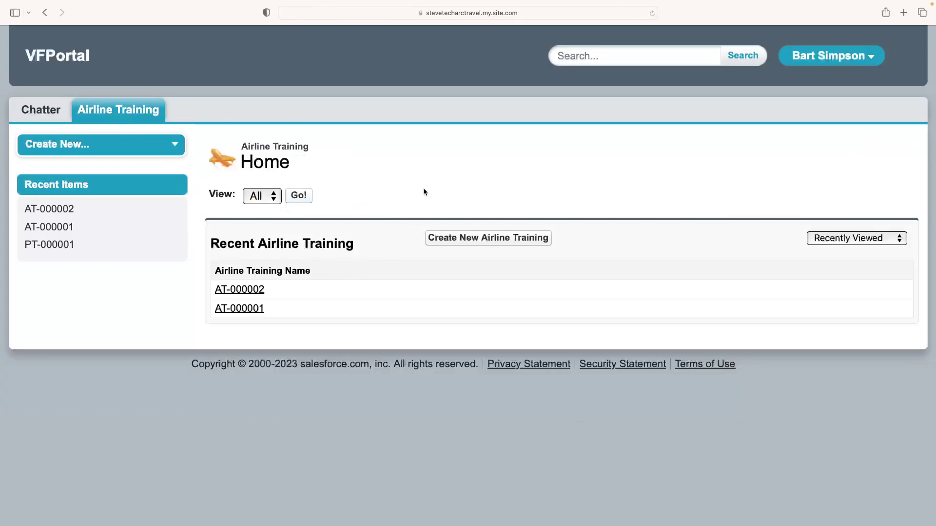
pyautogui.click(244, 309)
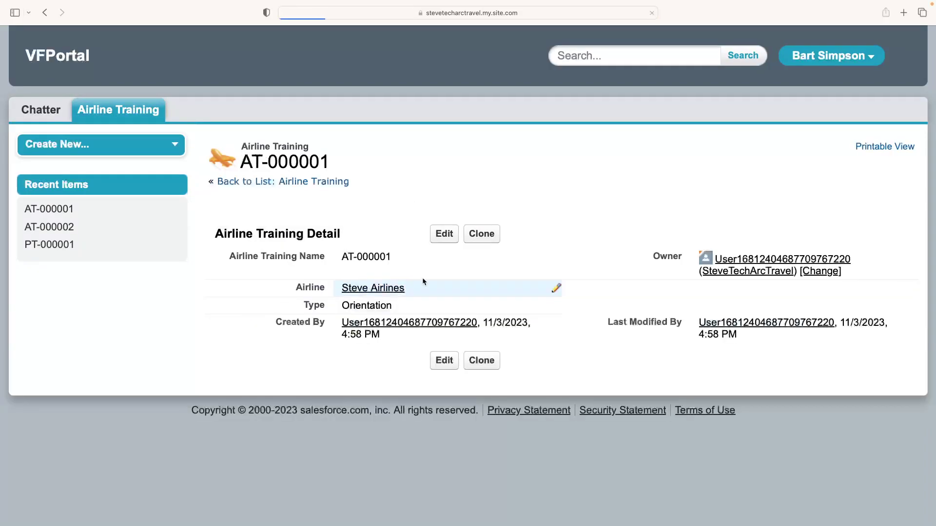
pyautogui.click(481, 233)
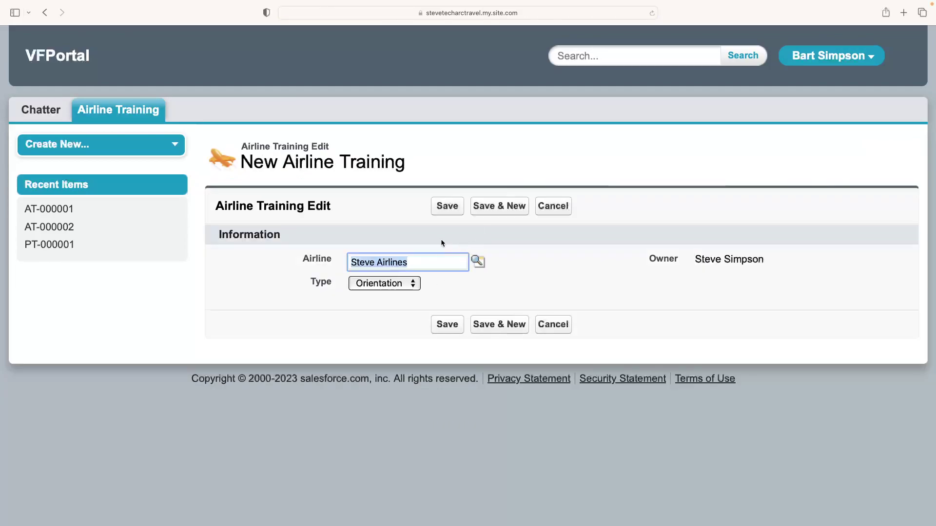
pyautogui.click(447, 213)
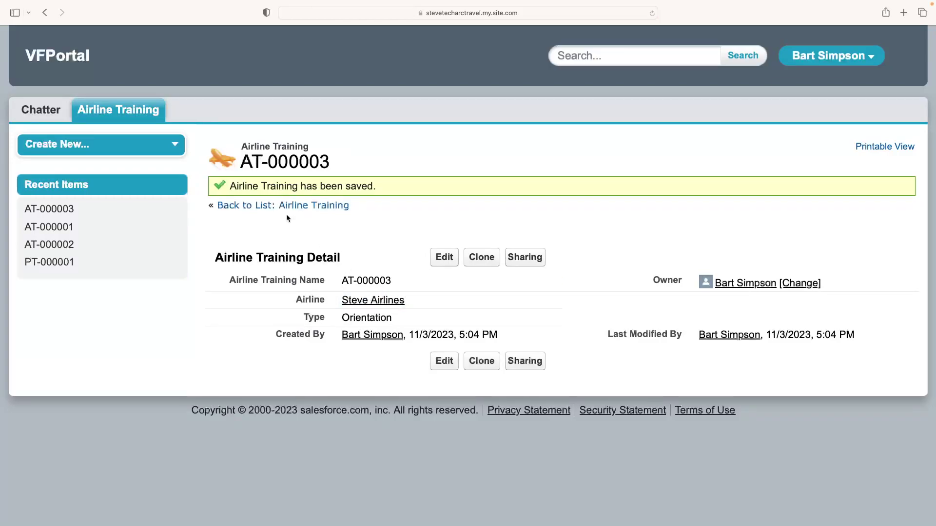
pyautogui.click(124, 116)
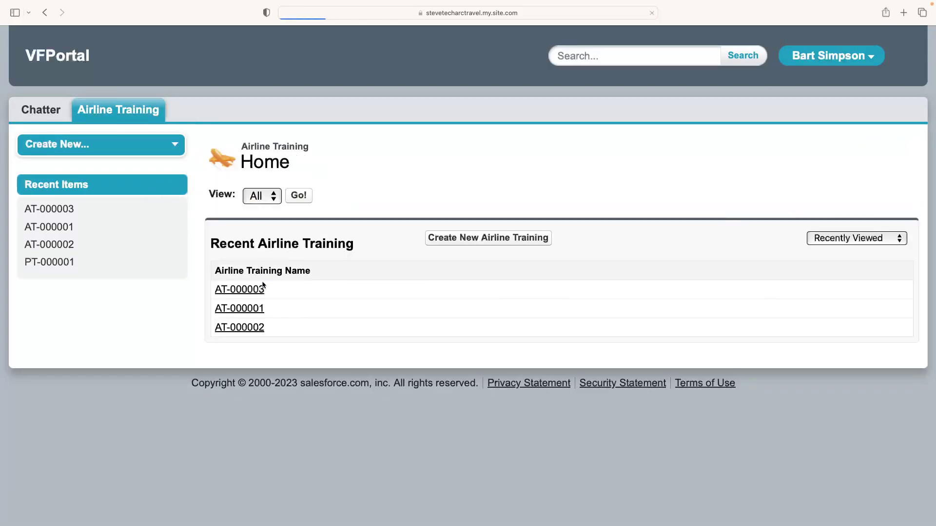
pyautogui.click(298, 196)
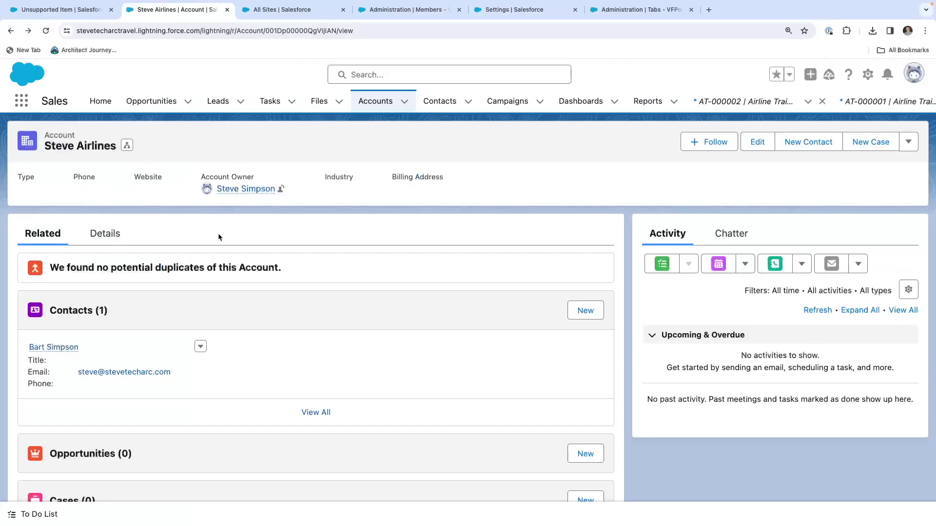
# Examine the Airline Training records AT-000001 and AT-000002 related to the Steve Airlines account to compare their owners
pyautogui.scroll(-15, 182, 173)
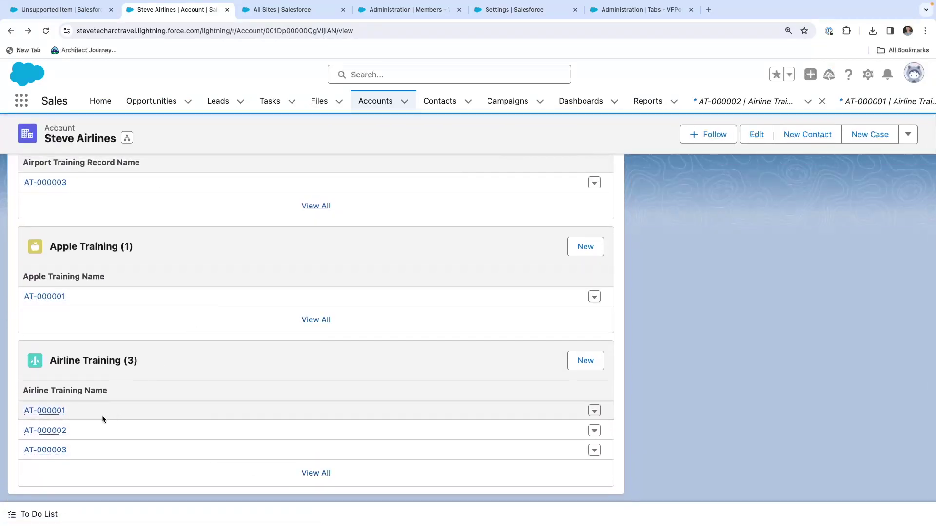
pyautogui.click(43, 411)
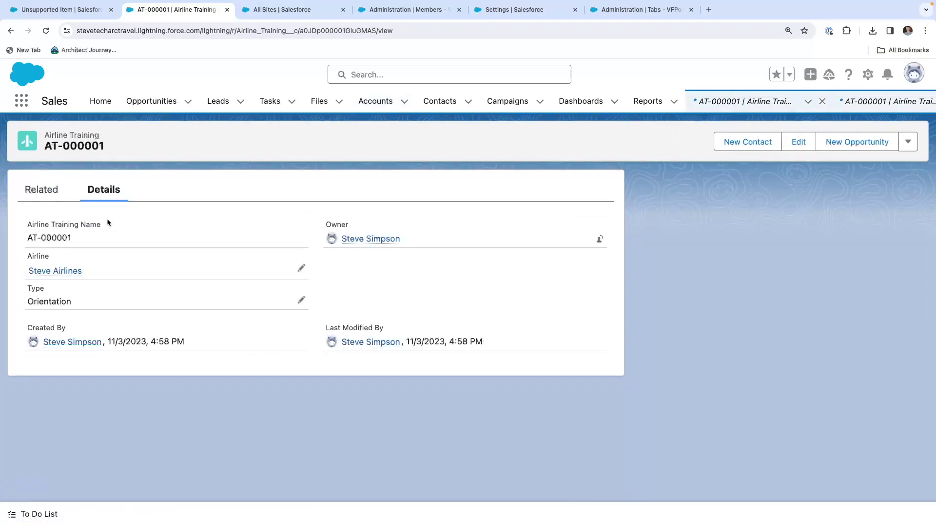
pyautogui.click(10, 30)
pyautogui.click(48, 430)
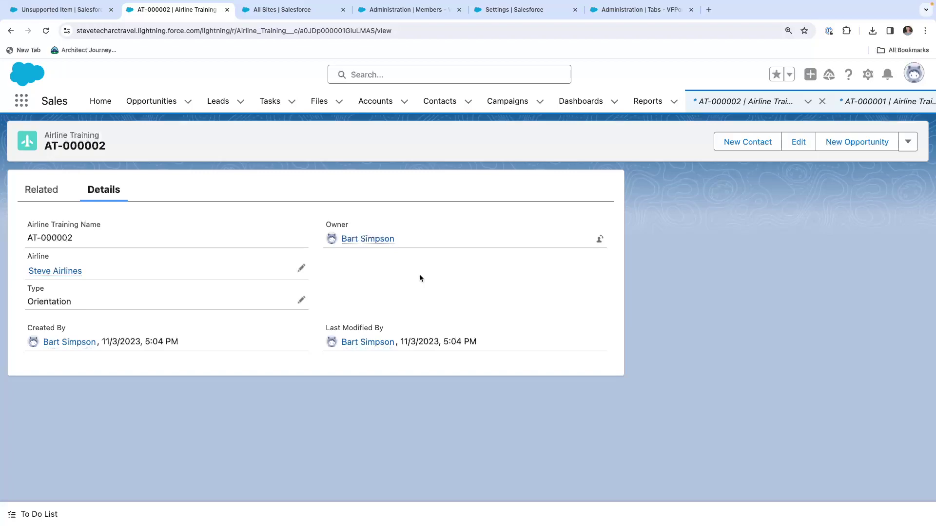
# Open the Airline Training sharing set for editing and try to switch to its share group settings
pyautogui.press('super+5')
pyautogui.click(179, 435)
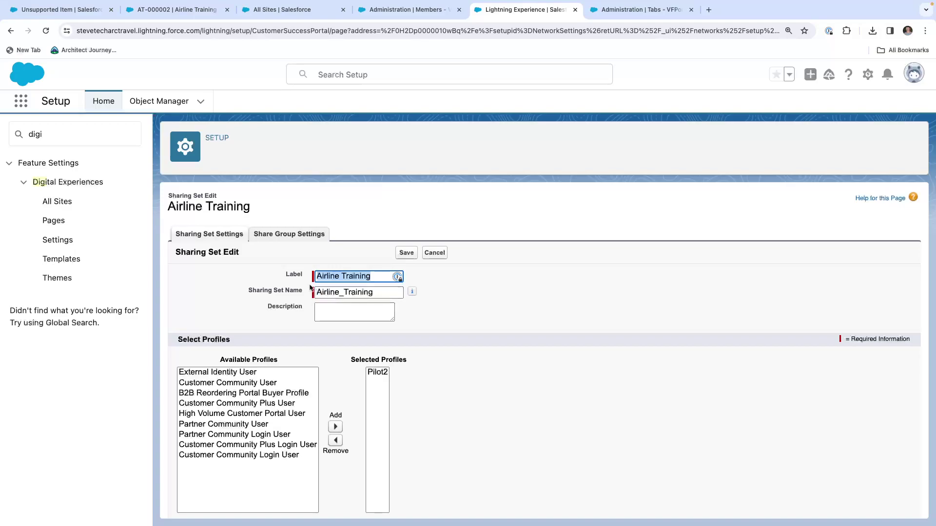
pyautogui.click(263, 239)
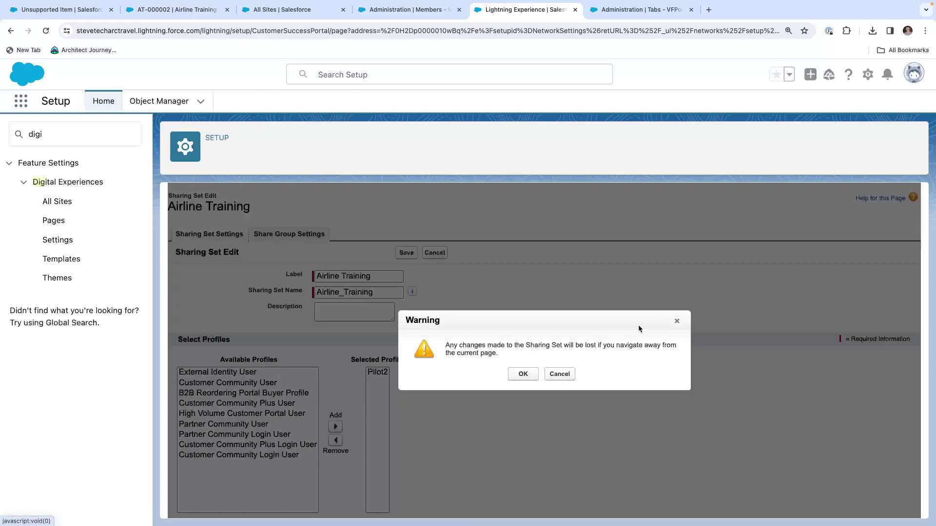
pyautogui.click(523, 375)
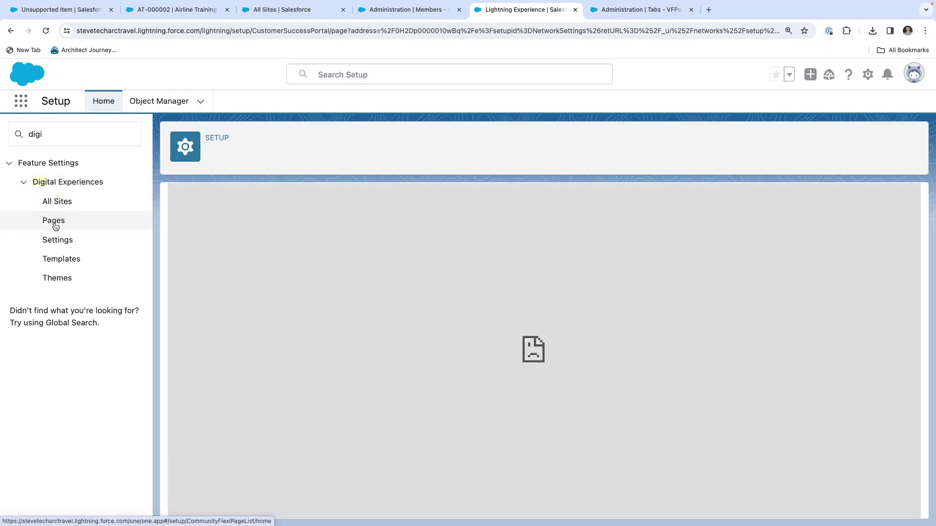
# Reopen the Digital Experiences settings, view the Airline Training sharing set and display its share group settings
pyautogui.click(57, 240)
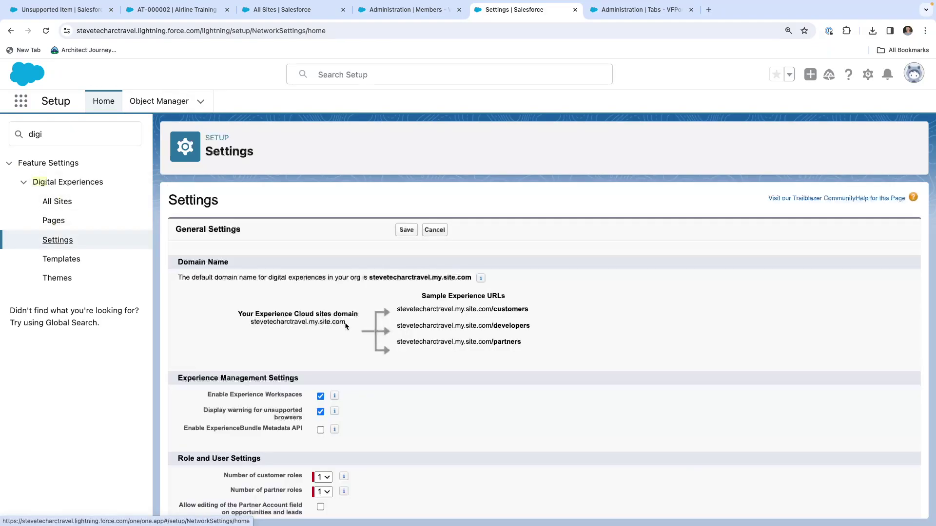
pyautogui.scroll(-10, 341, 312)
pyautogui.scroll(-3, 341, 317)
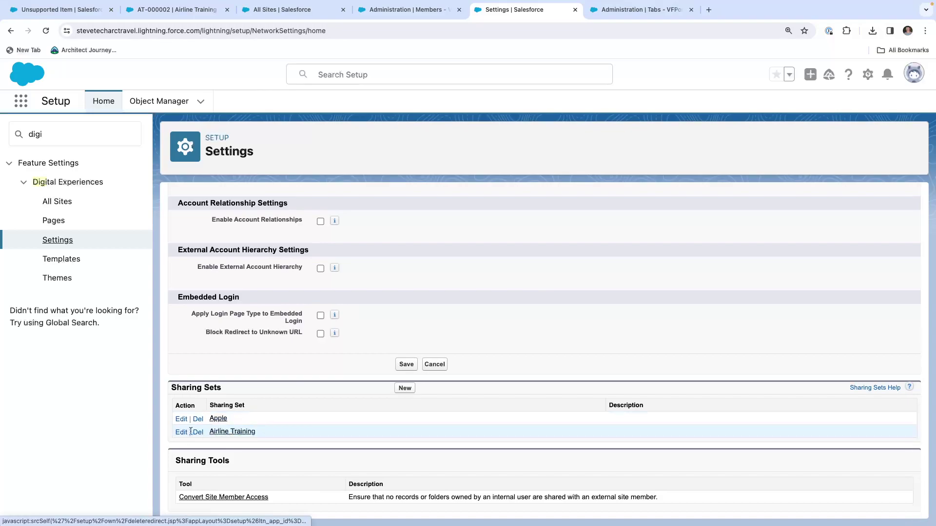
pyautogui.click(227, 433)
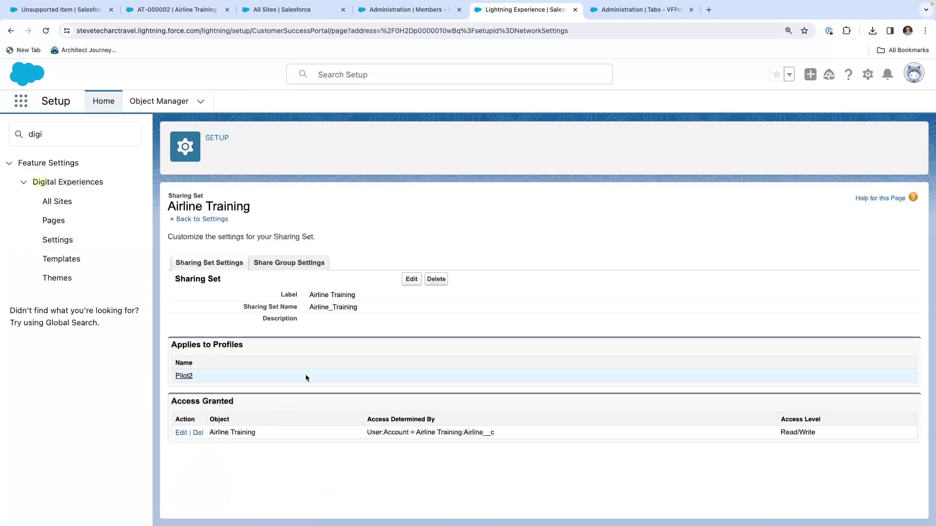
pyautogui.click(293, 266)
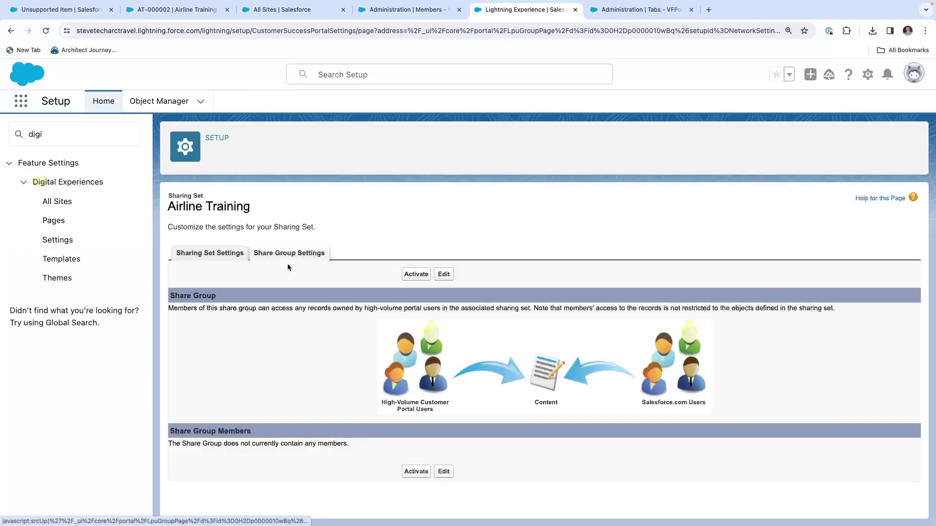
# Add the public group Runway Z Group to the Airline Training share group, review the other member types, and save the share group
pyautogui.click(444, 274)
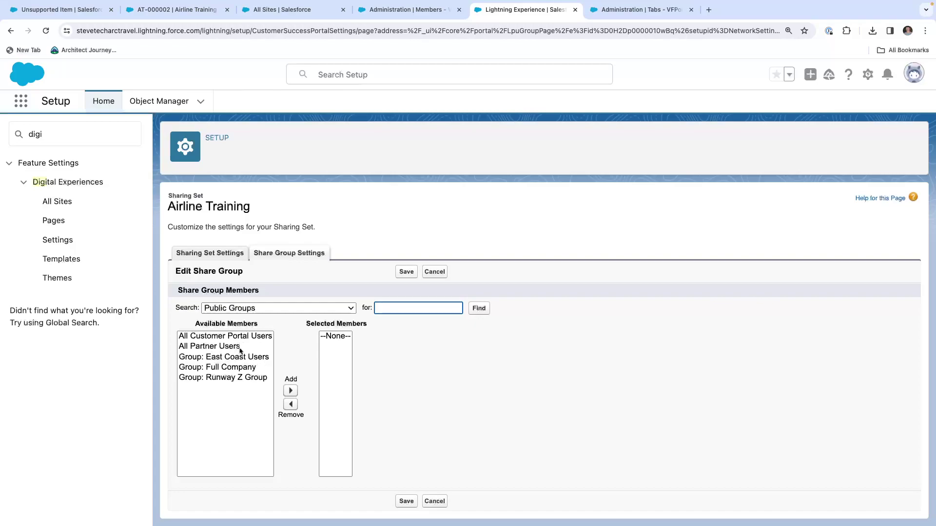
pyautogui.click(209, 381)
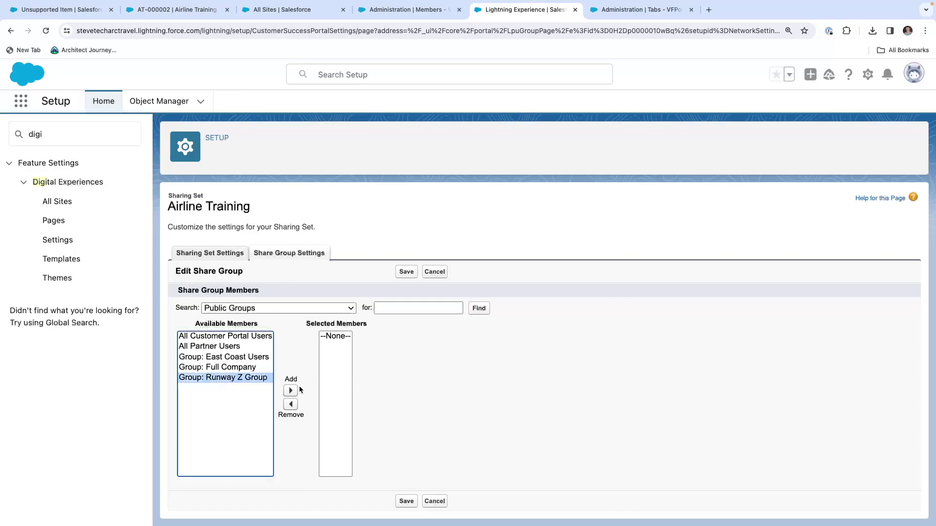
pyautogui.click(290, 391)
pyautogui.click(263, 309)
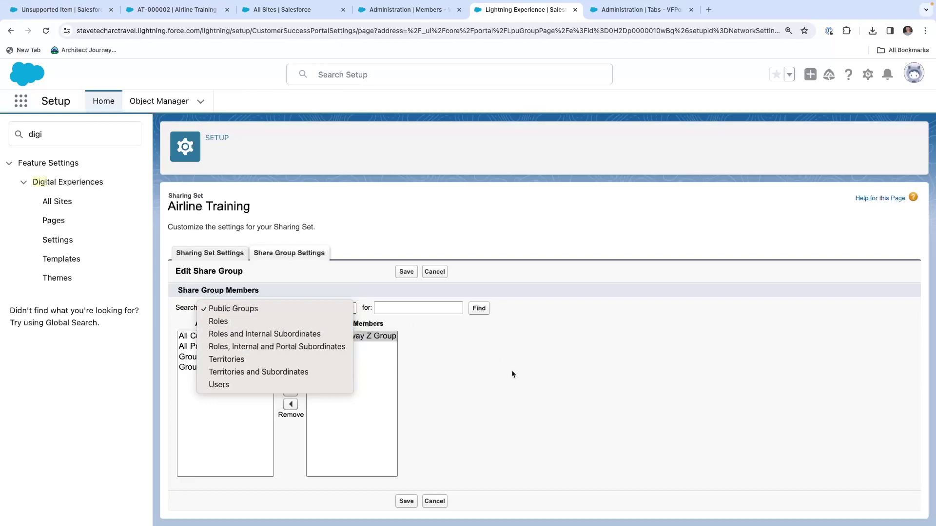
pyautogui.click(315, 298)
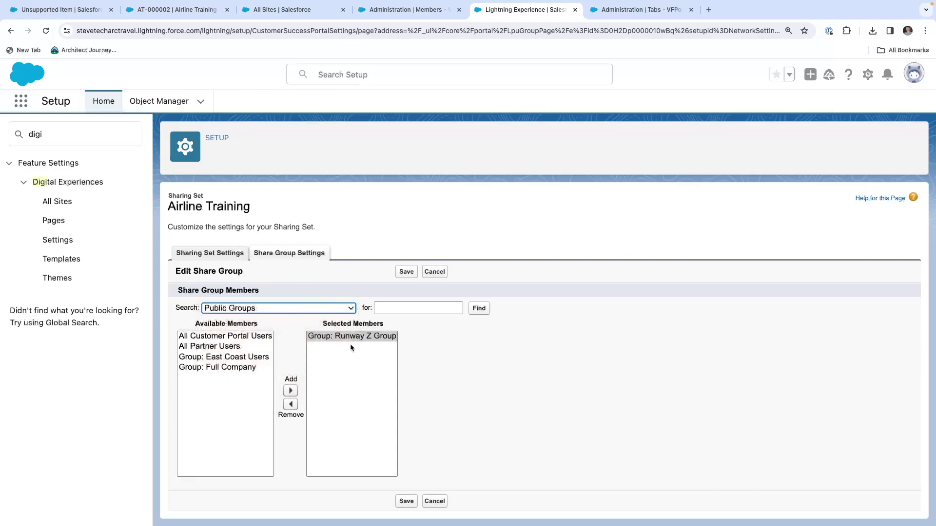
pyautogui.click(241, 309)
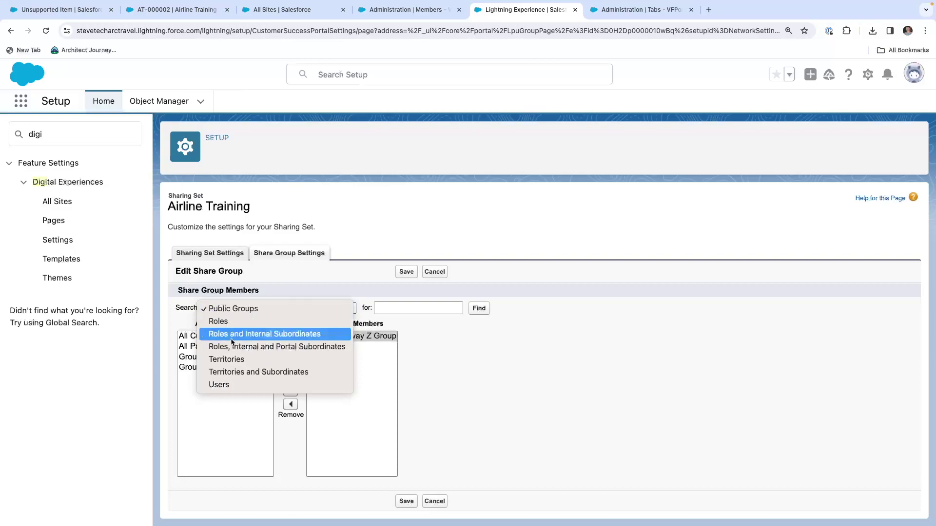
pyautogui.click(384, 352)
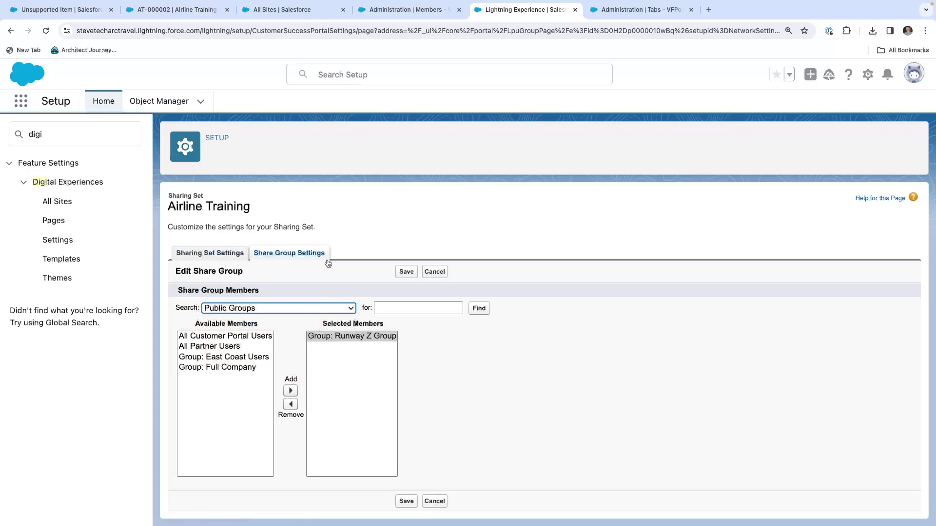
pyautogui.click(407, 272)
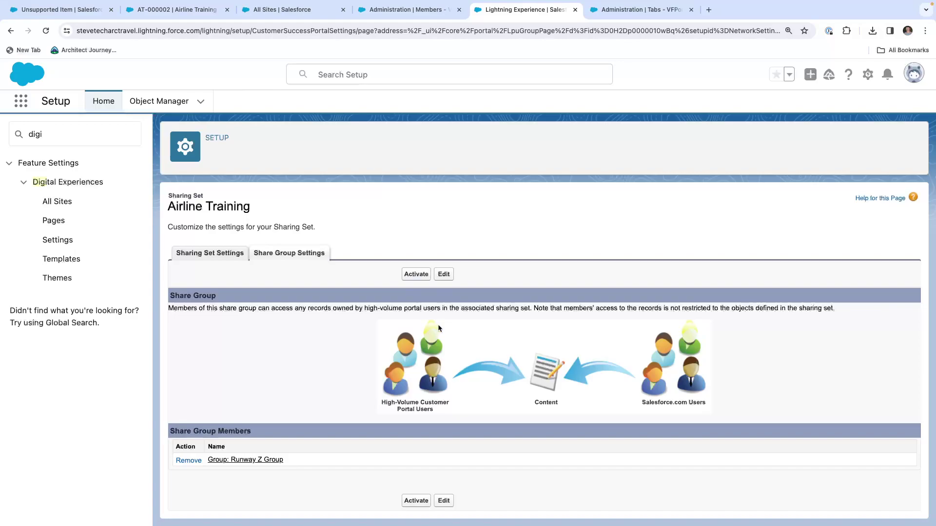
# Activate the Airline Training share group and switch to the VFPortal window with the Airline Training records
pyautogui.click(419, 275)
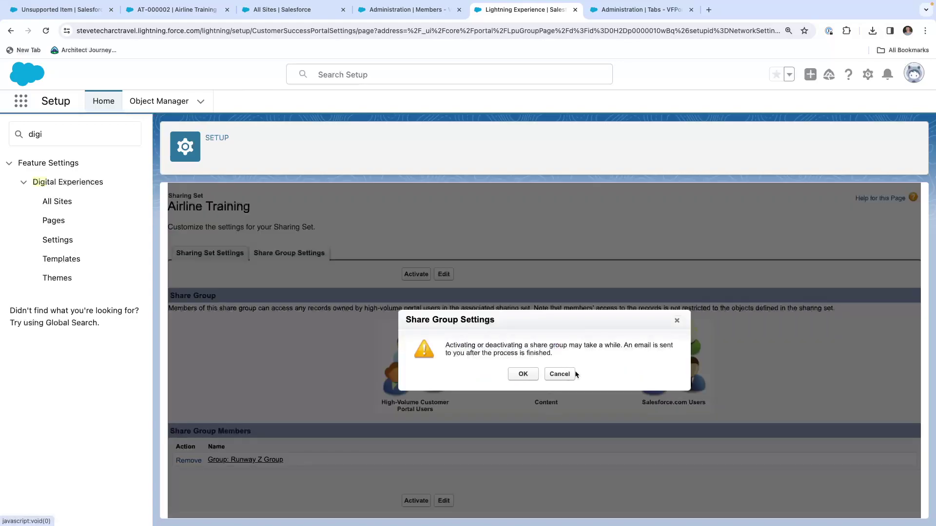
pyautogui.click(531, 376)
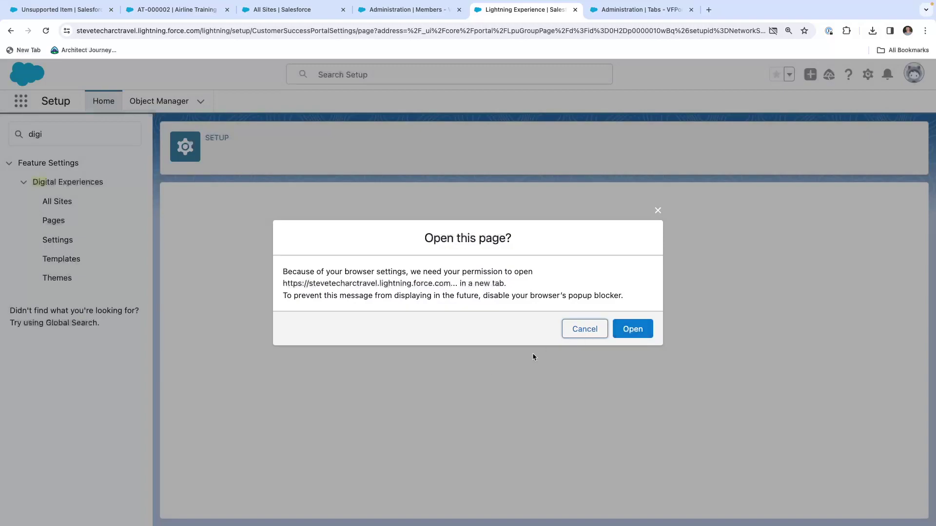
pyautogui.hotkey('ctrl', 'Right')
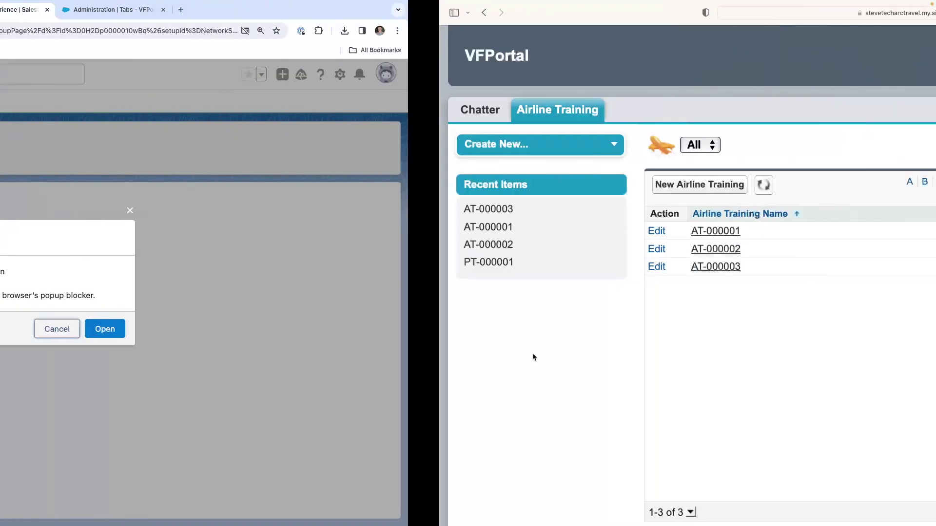